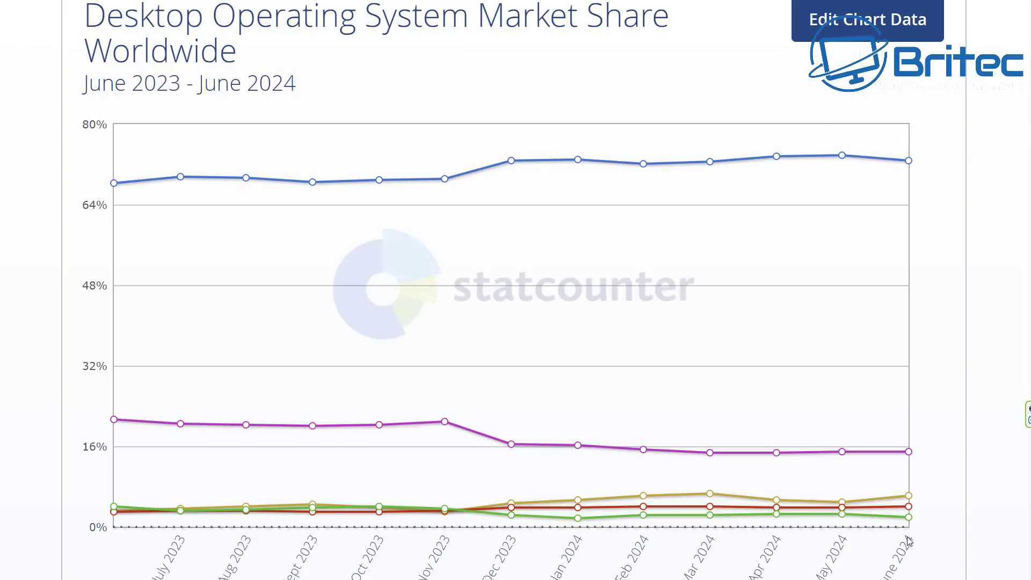
# Step: Read the market-share values across the NetMarketShare chart's data points
pyautogui.moveTo(799, 424)
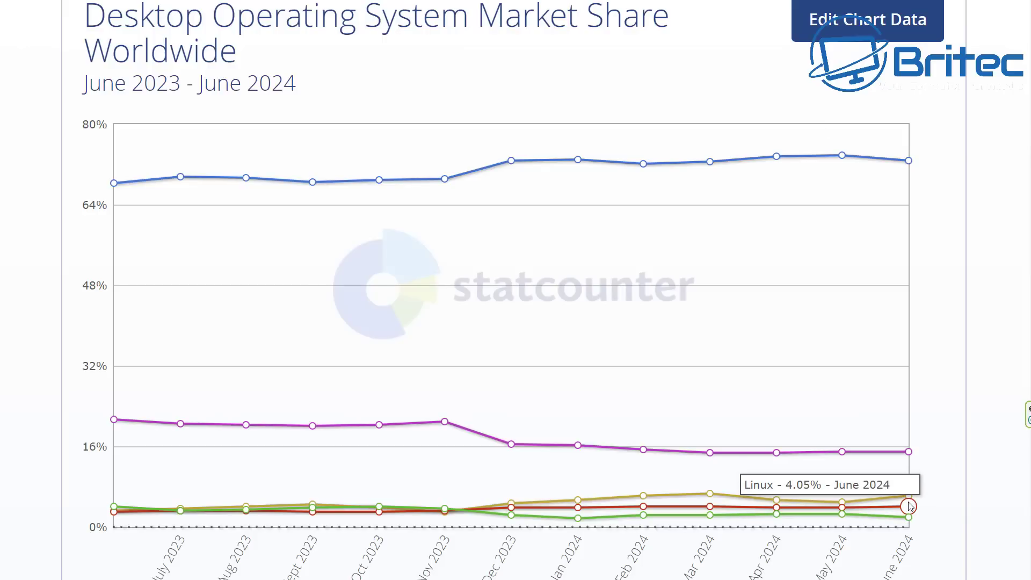
pyautogui.moveTo(843, 507)
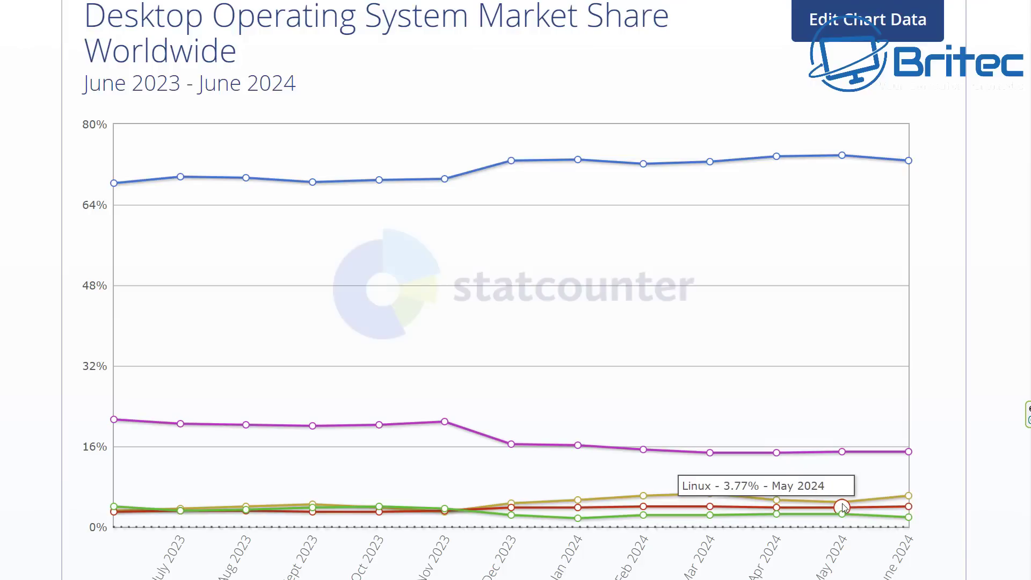
pyautogui.moveTo(778, 507)
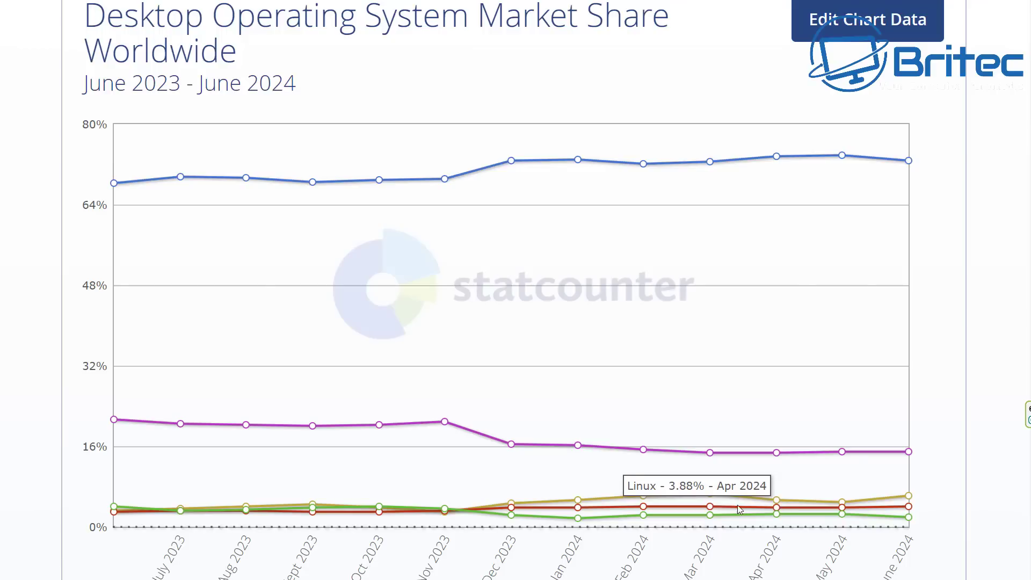
pyautogui.moveTo(709, 508)
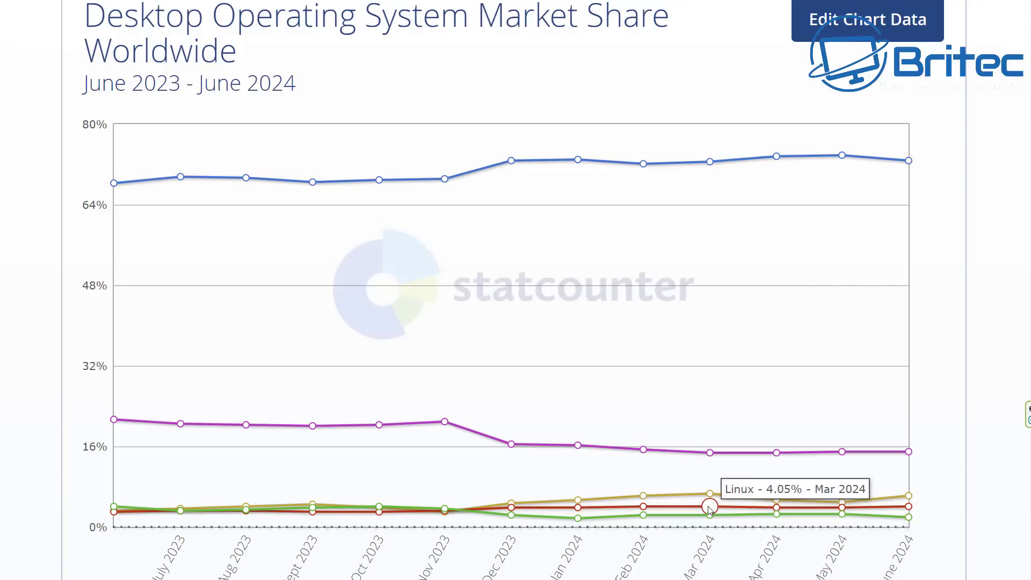
pyautogui.moveTo(642, 507)
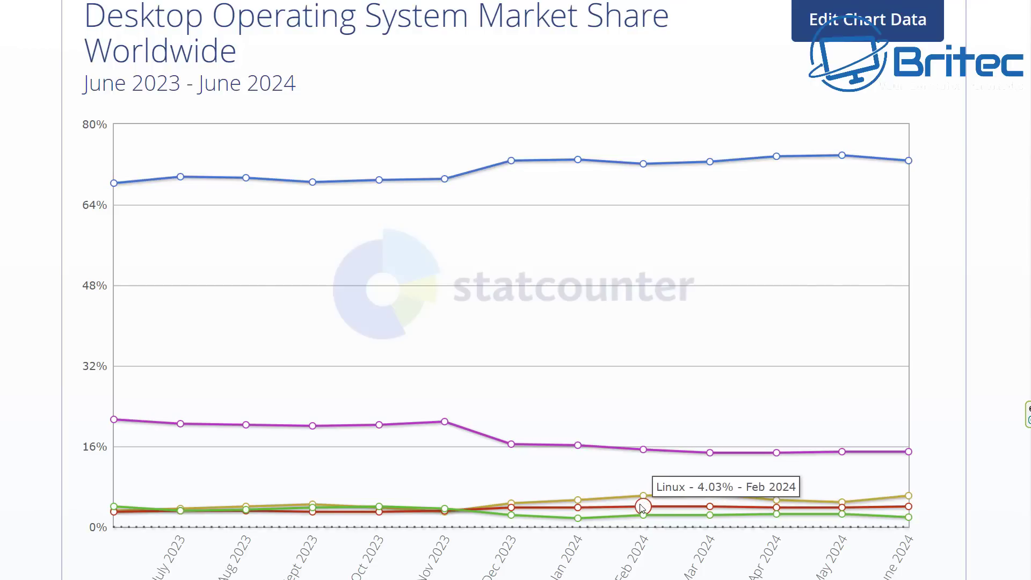
pyautogui.moveTo(584, 510)
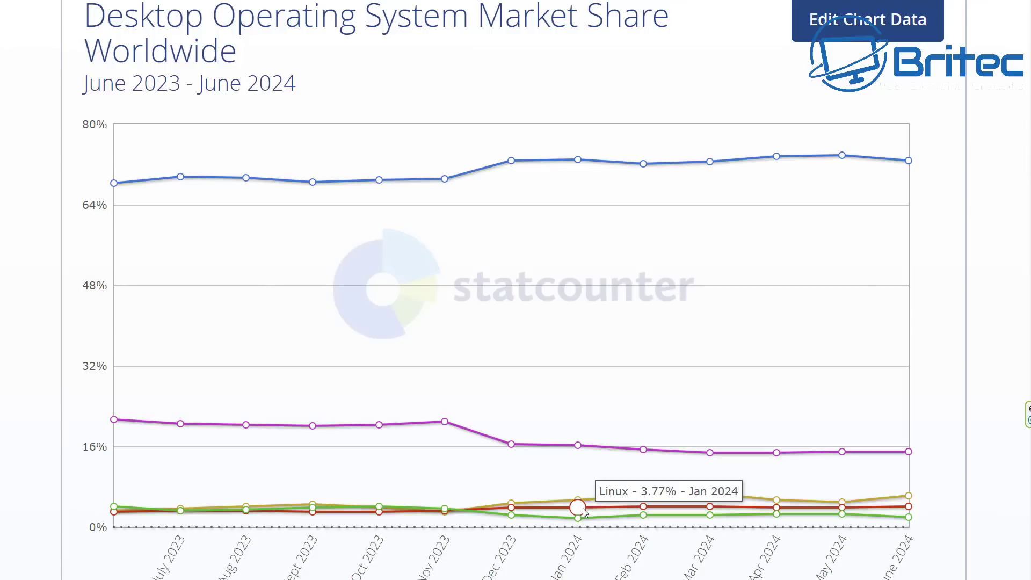
pyautogui.moveTo(517, 508)
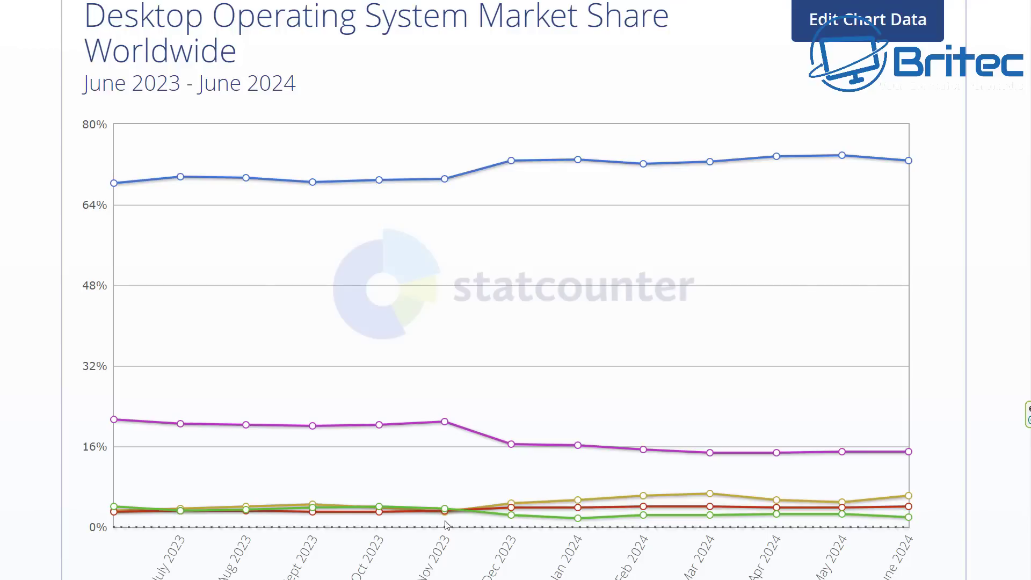
pyautogui.moveTo(448, 521)
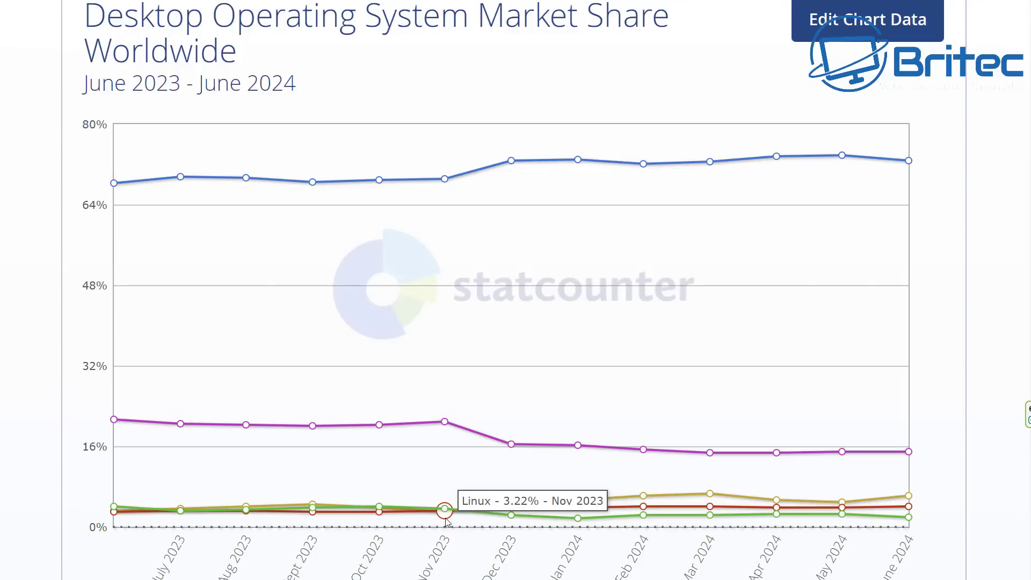
pyautogui.moveTo(380, 517)
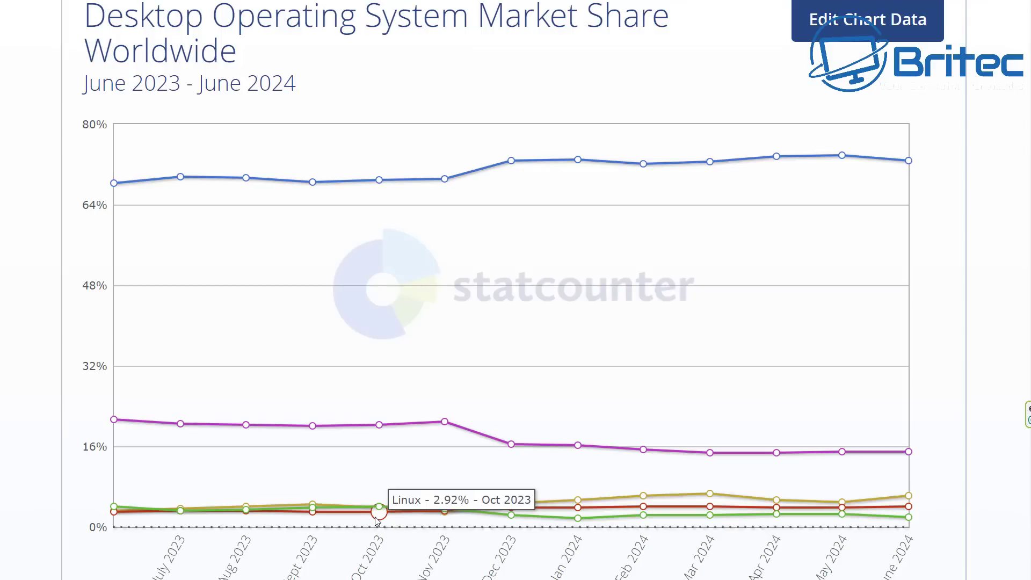
pyautogui.moveTo(316, 521)
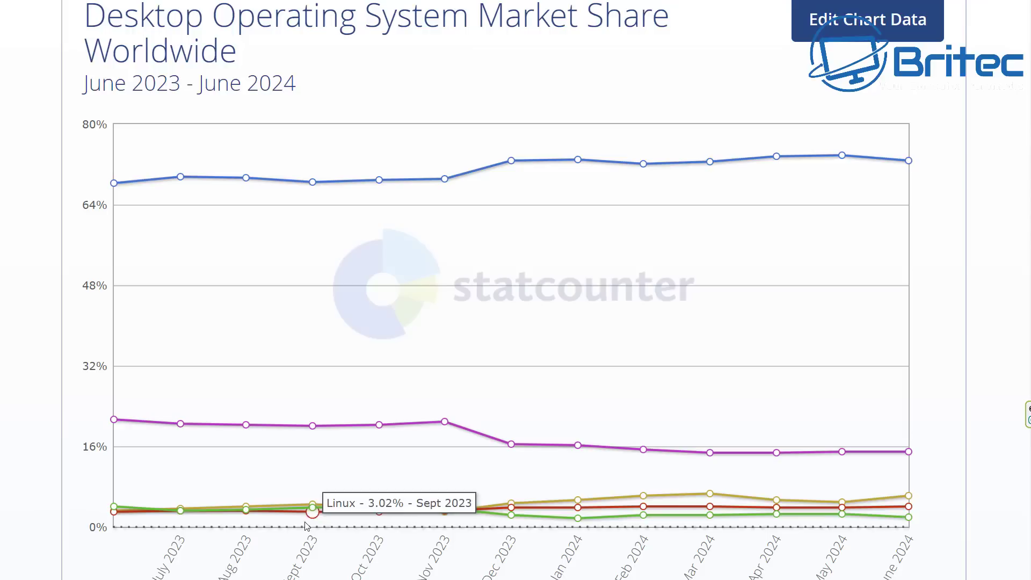
pyautogui.moveTo(118, 519)
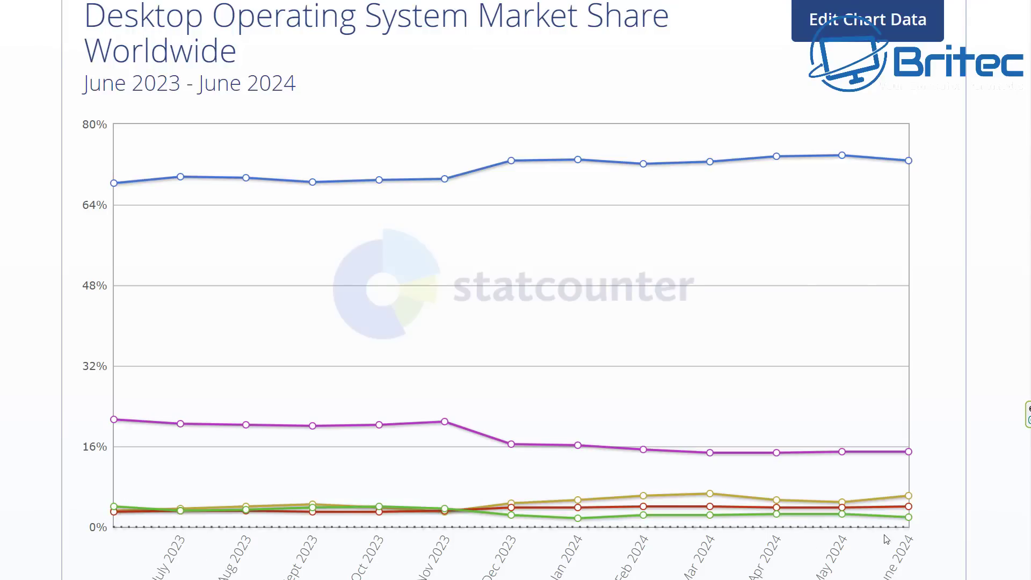
pyautogui.moveTo(909, 509)
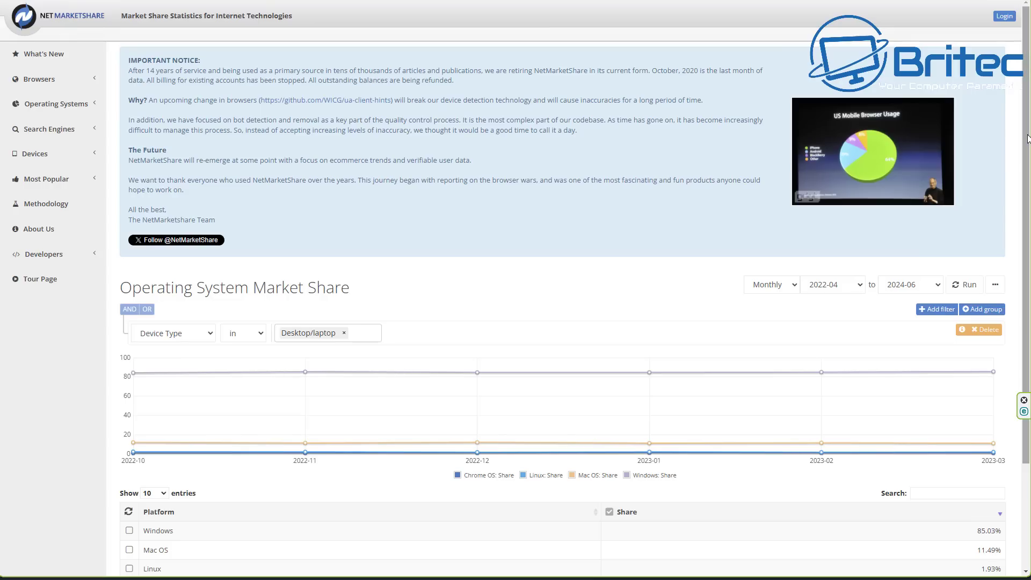
# Step: Scroll down to the operating system share table and review Linux at 1.93%
pyautogui.scroll(-2, 1028, 139)
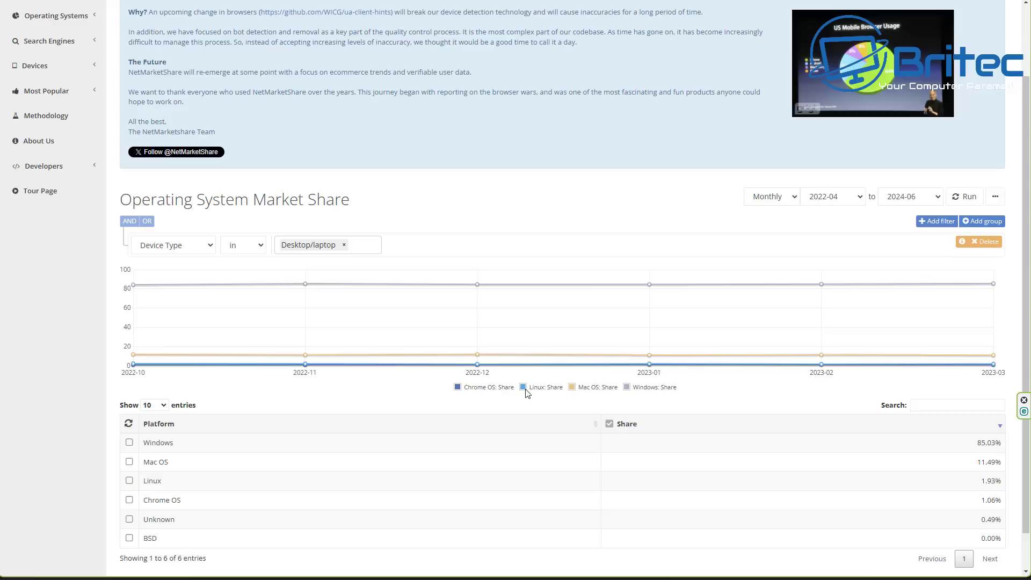
pyautogui.moveTo(995, 365)
pyautogui.moveTo(822, 364)
pyautogui.moveTo(648, 369)
pyautogui.moveTo(479, 366)
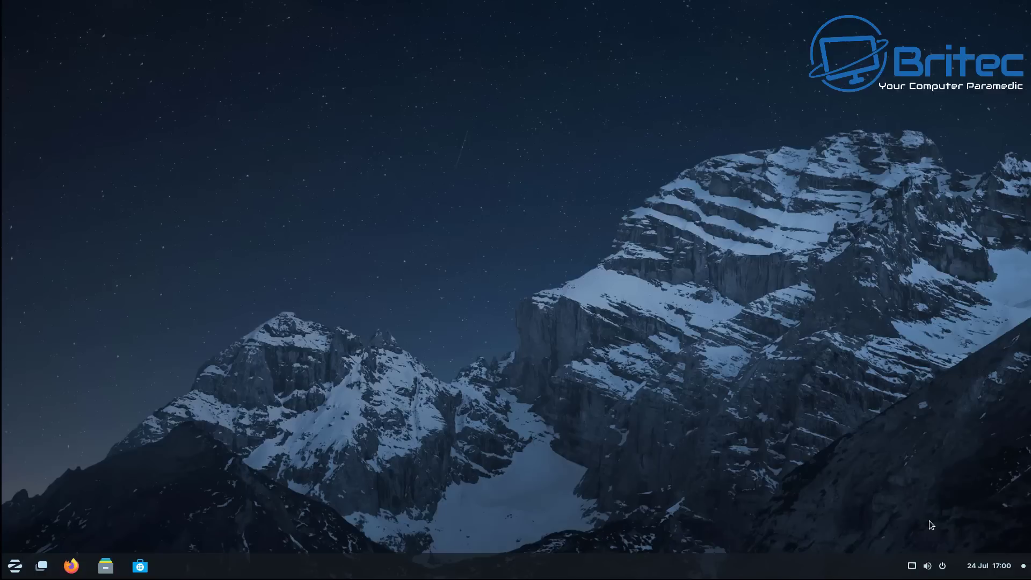
# Step: Launch Software from System Tools in the Zorin menu and centre its window
pyautogui.click(15, 566)
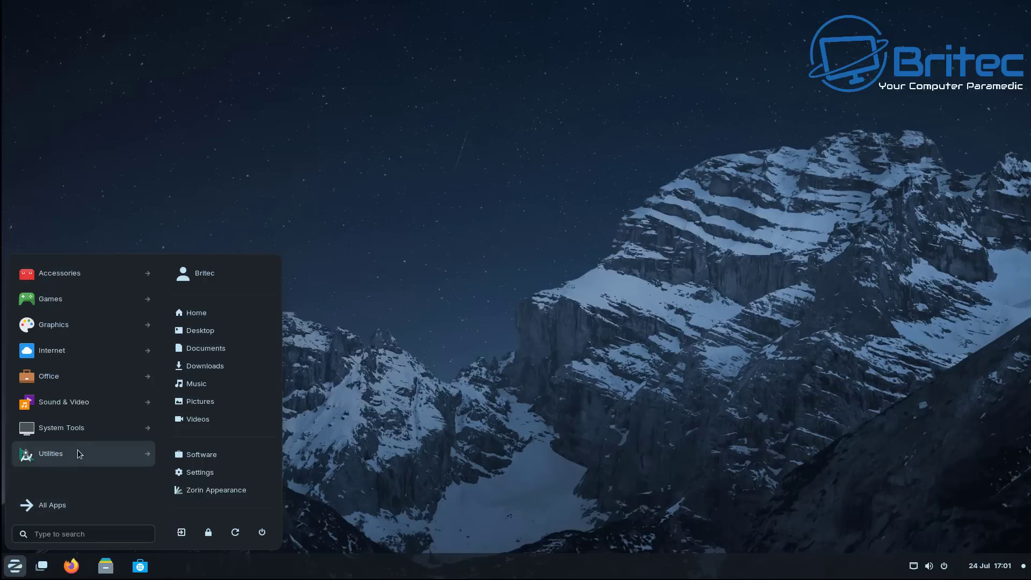
pyautogui.click(76, 434)
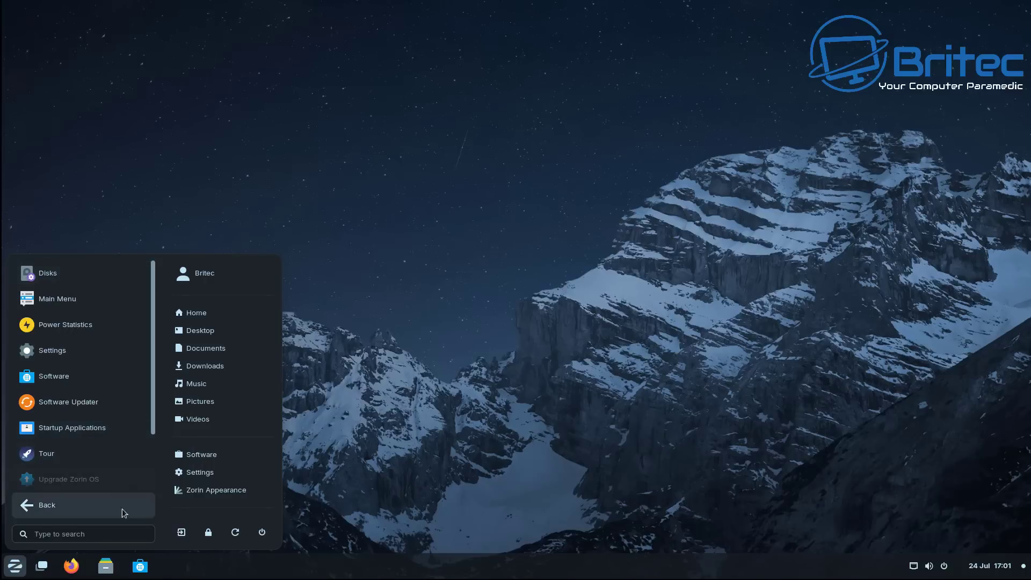
pyautogui.click(75, 375)
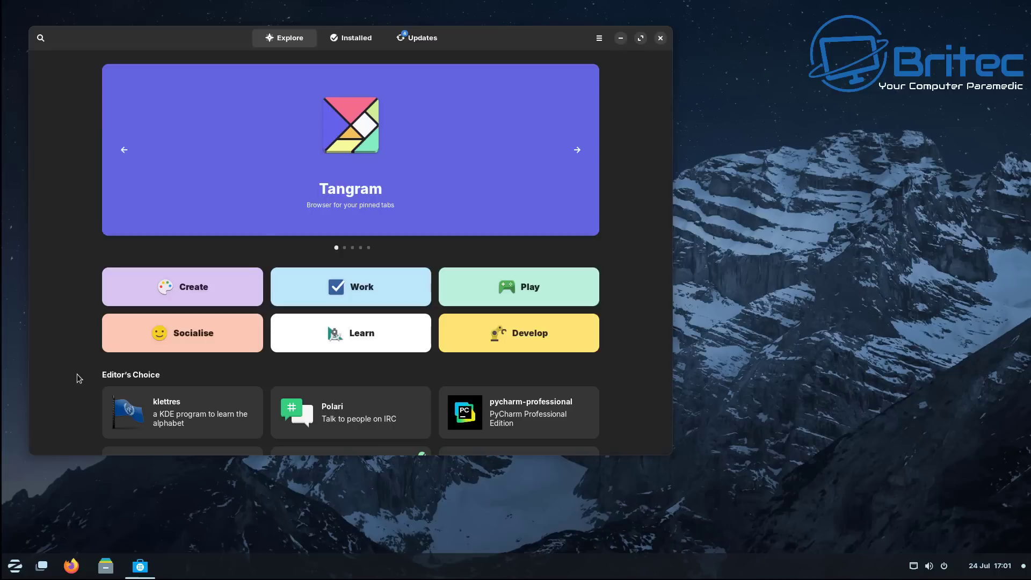
pyautogui.moveTo(533, 30); pyautogui.dragTo(703, 73)
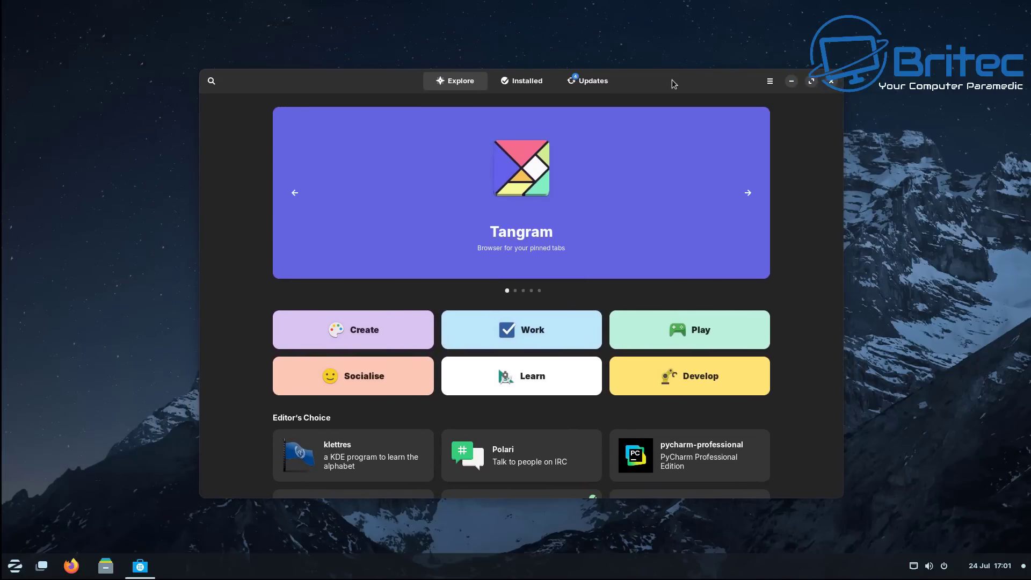
# Step: Update all four listed apps, including Firefox and PCSX2, from the Updates list
pyautogui.click(584, 87)
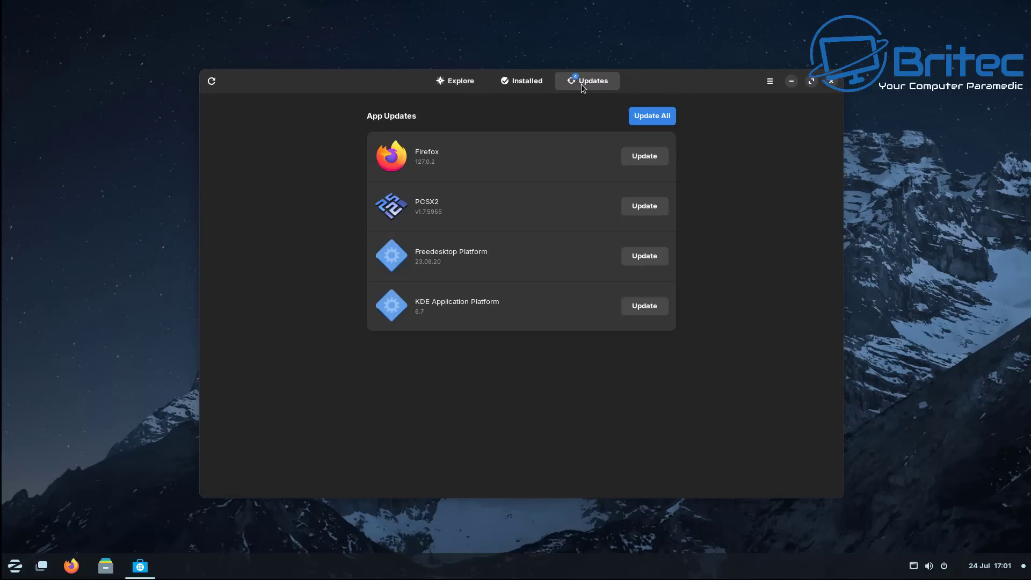
pyautogui.click(643, 115)
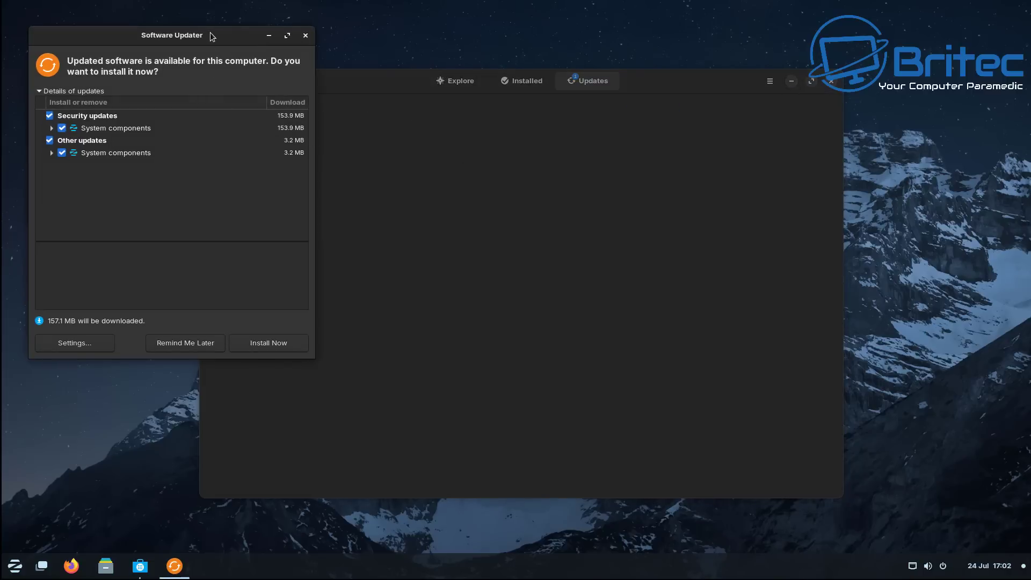
# Step: Centre Software Updater, start installing the 157.1 MB of updates, and submit the password
pyautogui.moveTo(210, 34); pyautogui.dragTo(583, 108)
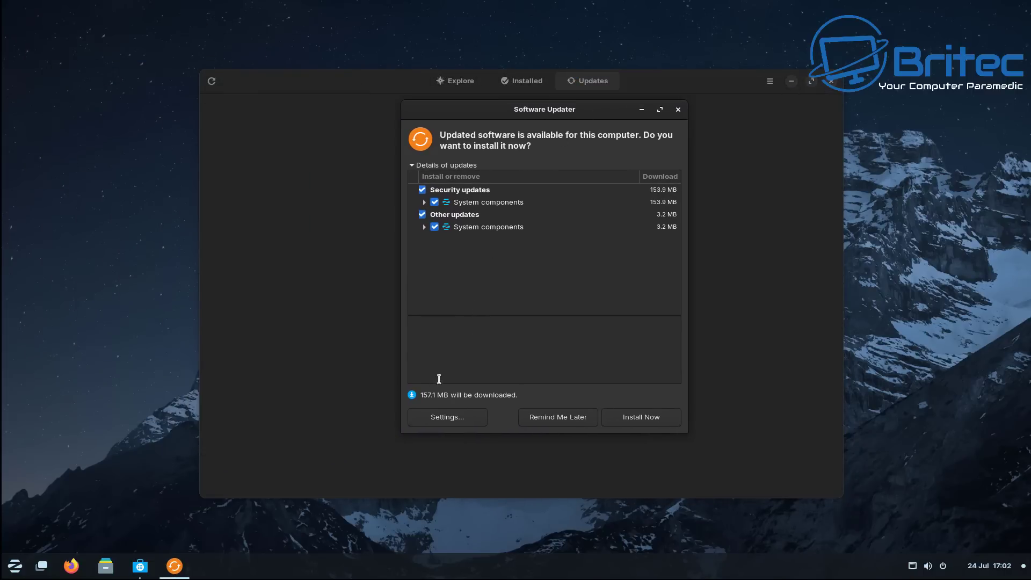
pyautogui.click(634, 421)
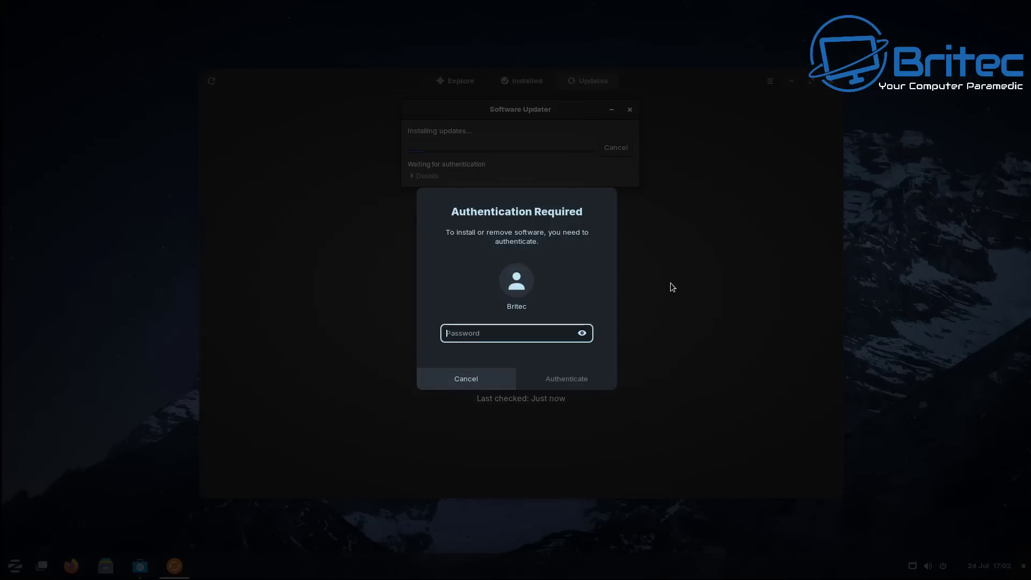
pyautogui.write('******')
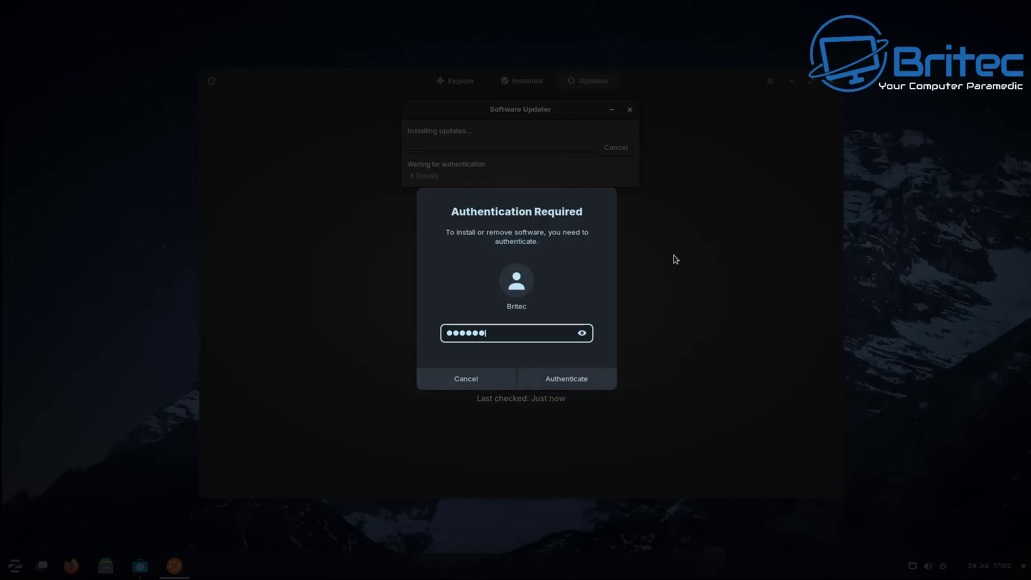
pyautogui.write('****')
pyautogui.press('Return')
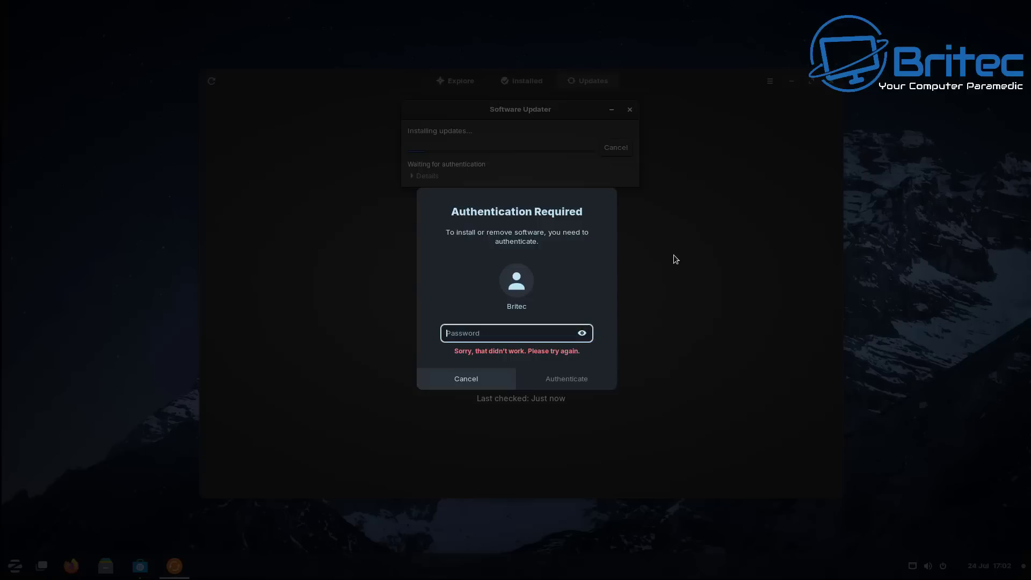
# Step: Re-enter the account password after the failed attempt to authenticate the installation
pyautogui.write('******')
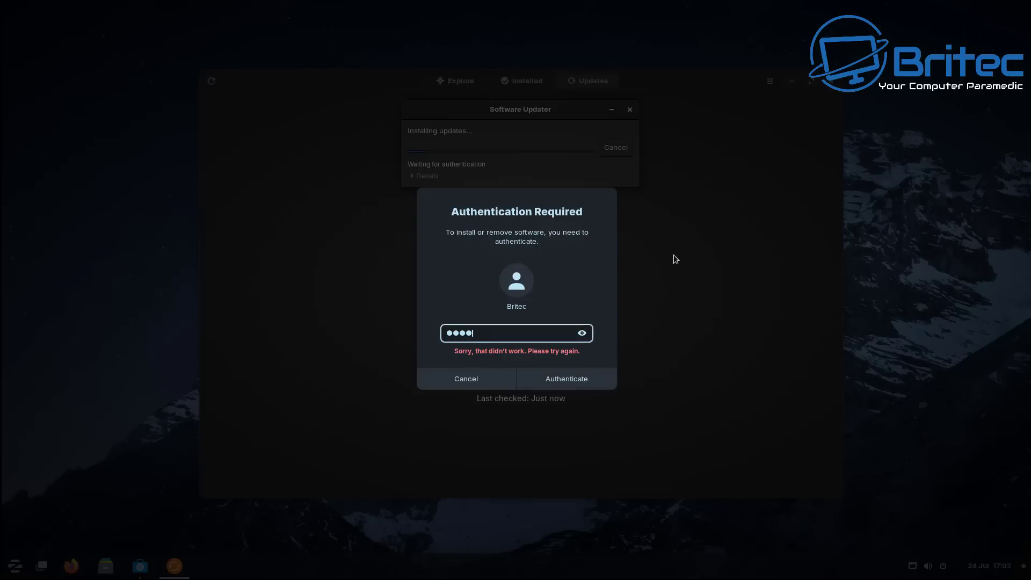
pyautogui.press('BackSpace')
pyautogui.press('BackSpace')
pyautogui.press('BackSpace')
pyautogui.press('BackSpace')
pyautogui.press('BackSpace')
pyautogui.press('BackSpace')
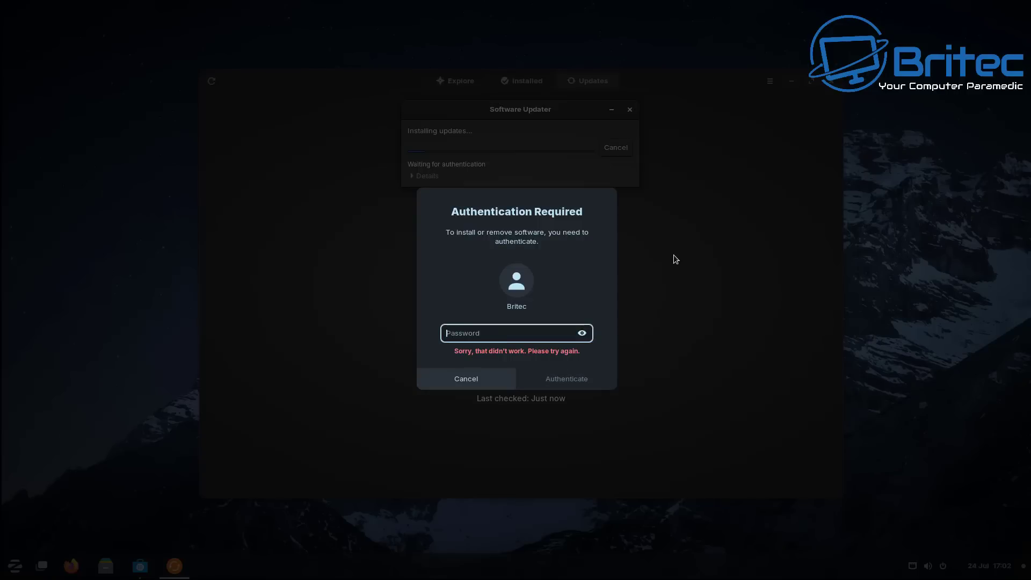
pyautogui.write('******')
pyautogui.press('Return')
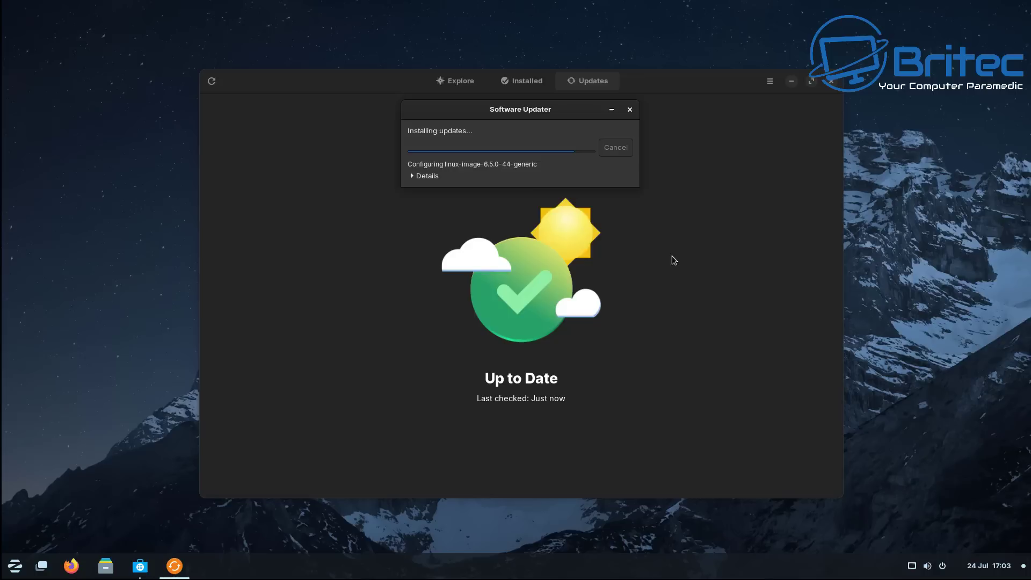
# Step: Browse the Graphics and Accessories categories in the app menu, then close it
pyautogui.click(16, 567)
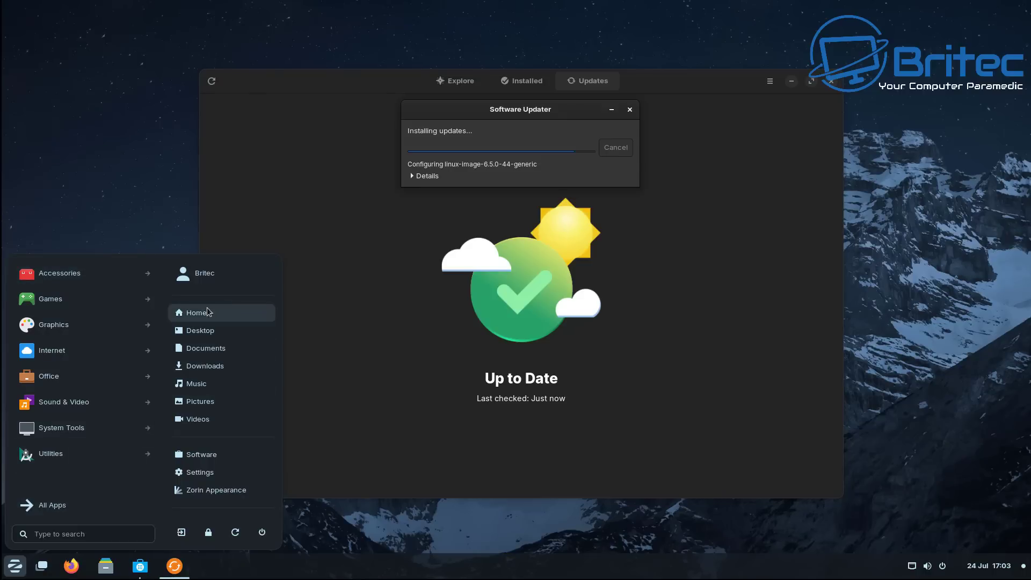
pyautogui.click(85, 328)
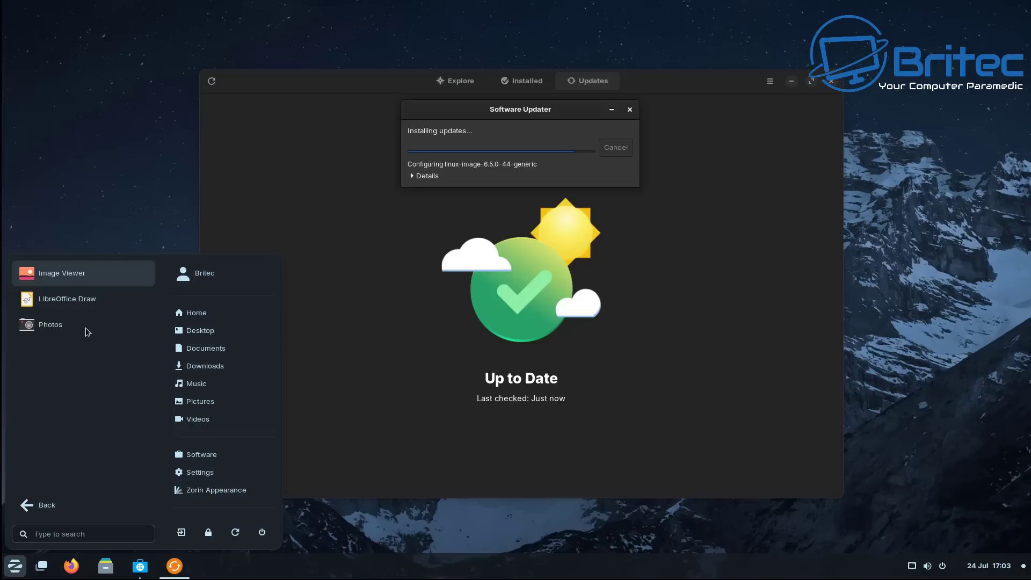
pyautogui.click(27, 508)
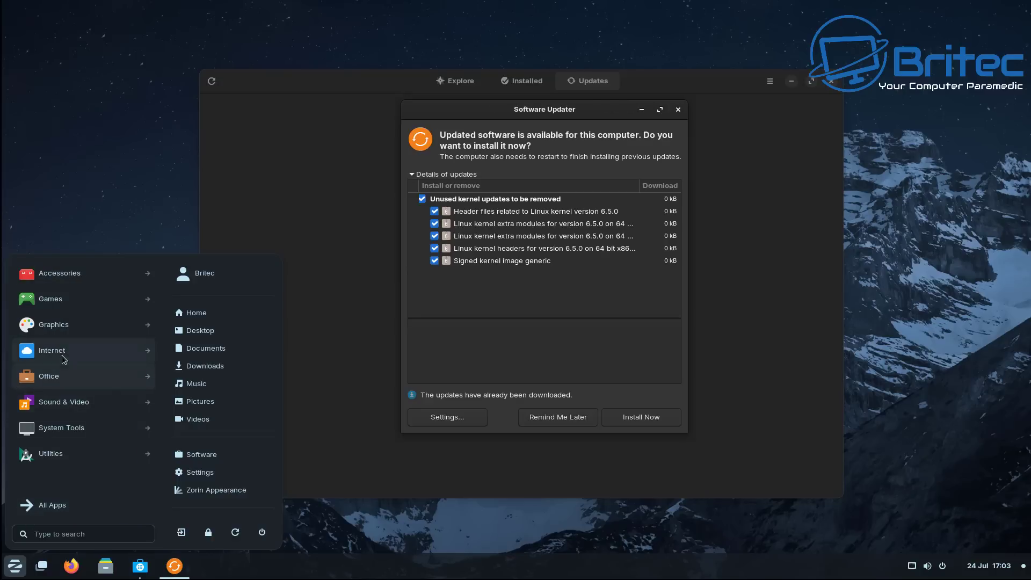
pyautogui.click(75, 283)
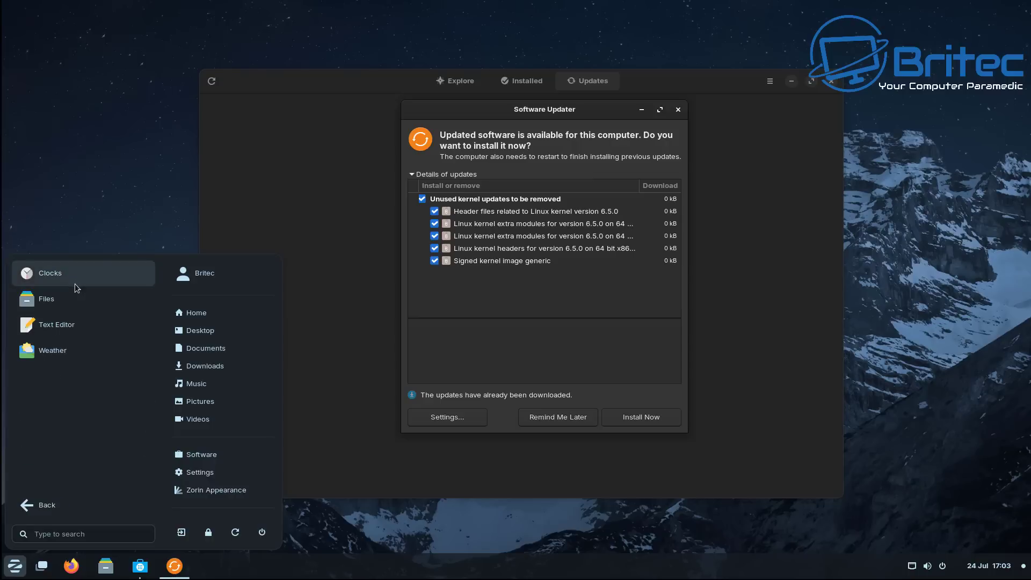
pyautogui.click(34, 507)
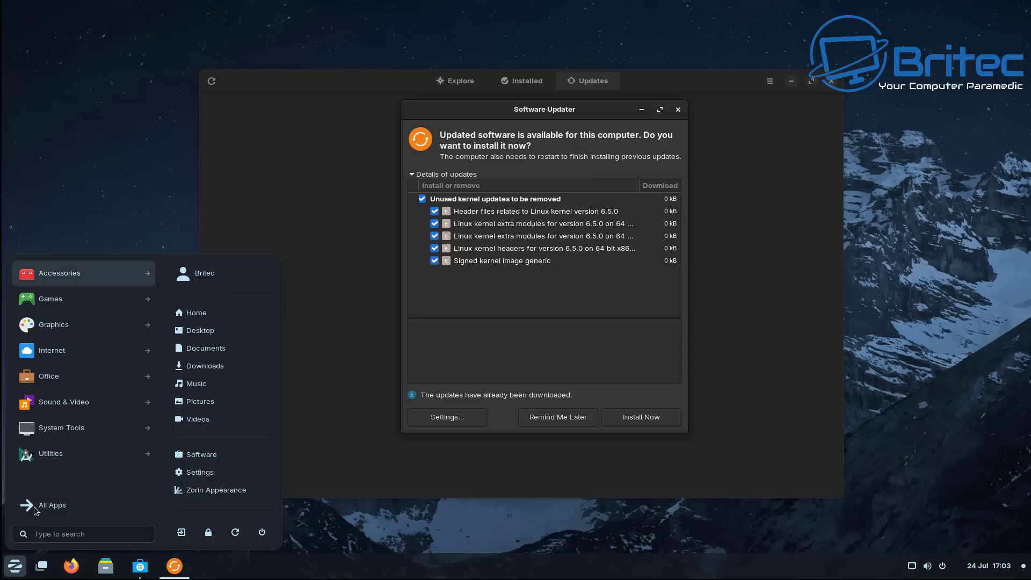
pyautogui.click(650, 420)
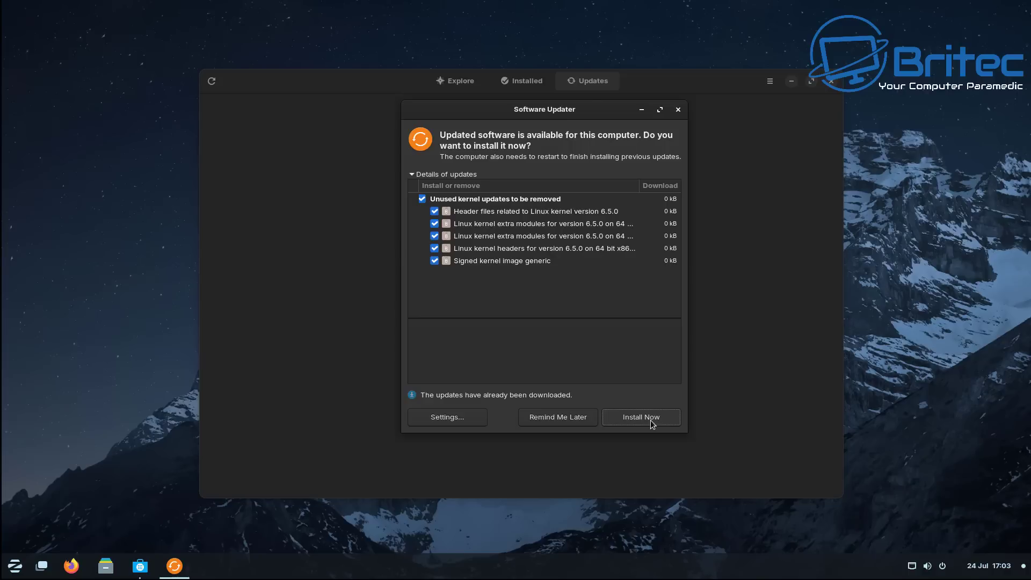
# Step: Start installing the kernel updates and browse the Utilities apps while they install
pyautogui.click(650, 419)
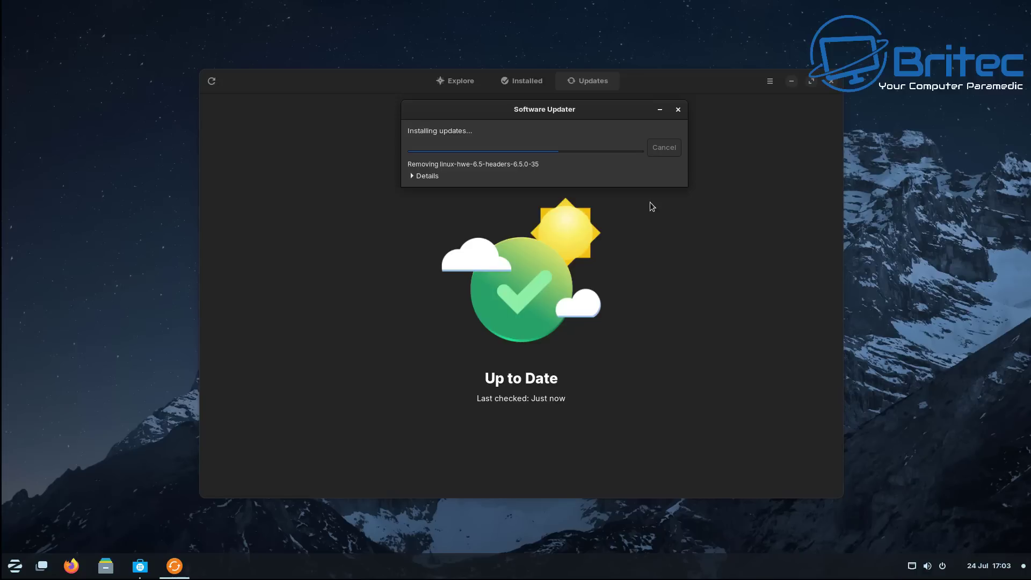
pyautogui.click(14, 567)
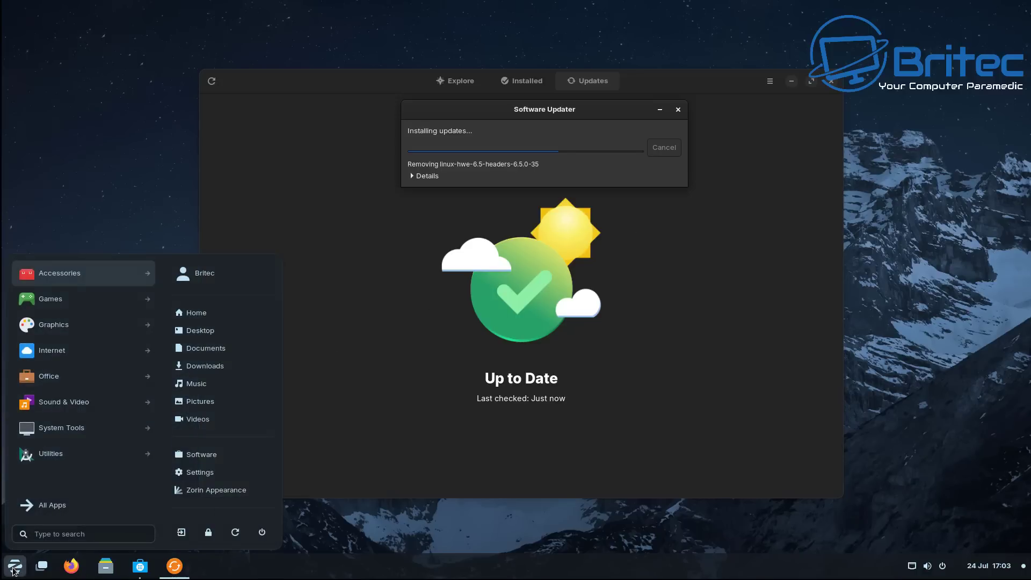
pyautogui.click(65, 452)
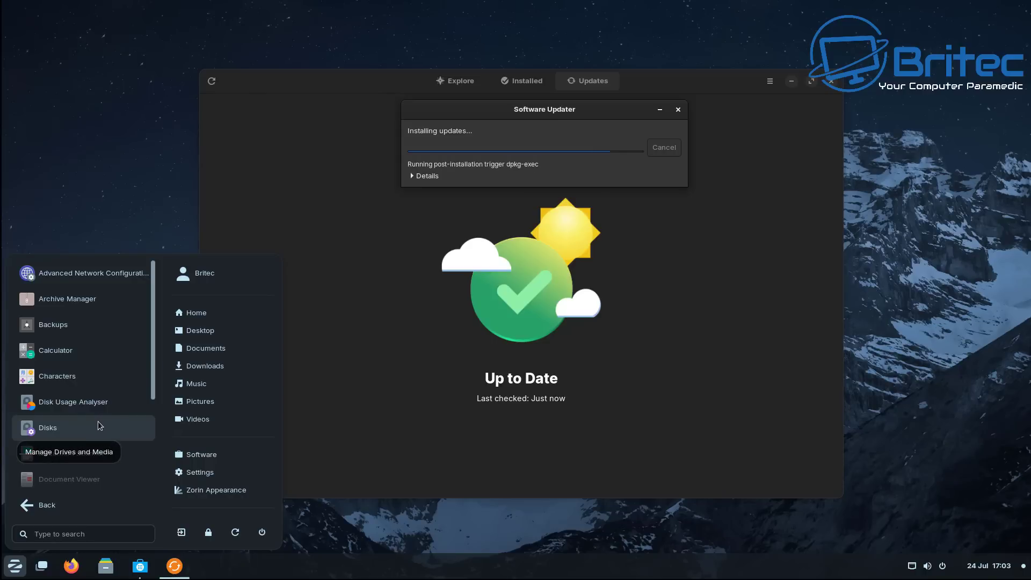
pyautogui.scroll(-4, 94, 423)
pyautogui.scroll(-1, 95, 430)
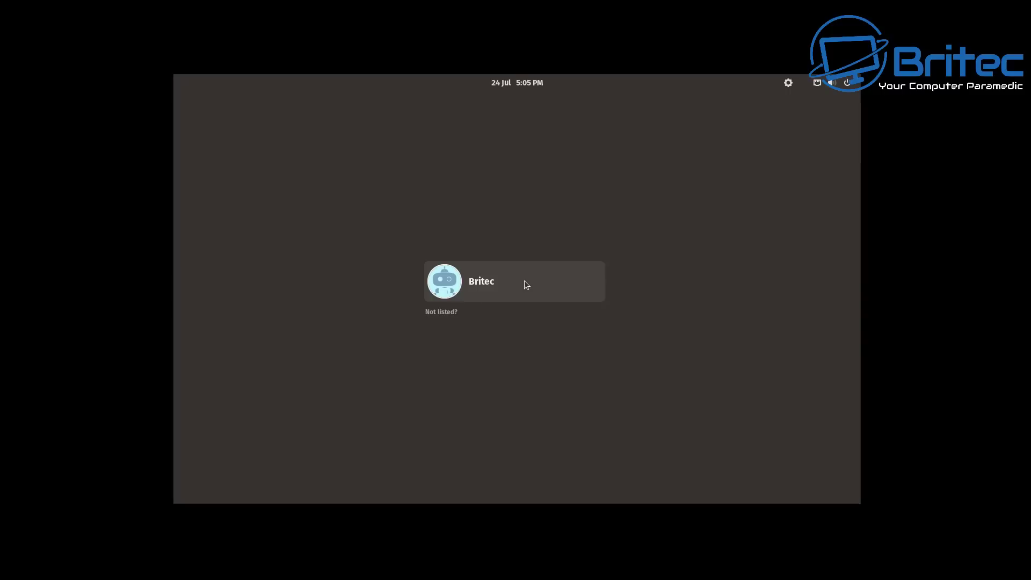
# Step: Log in to the Pop!_OS user account, re-entering the password after the first attempt fails
pyautogui.click(487, 290)
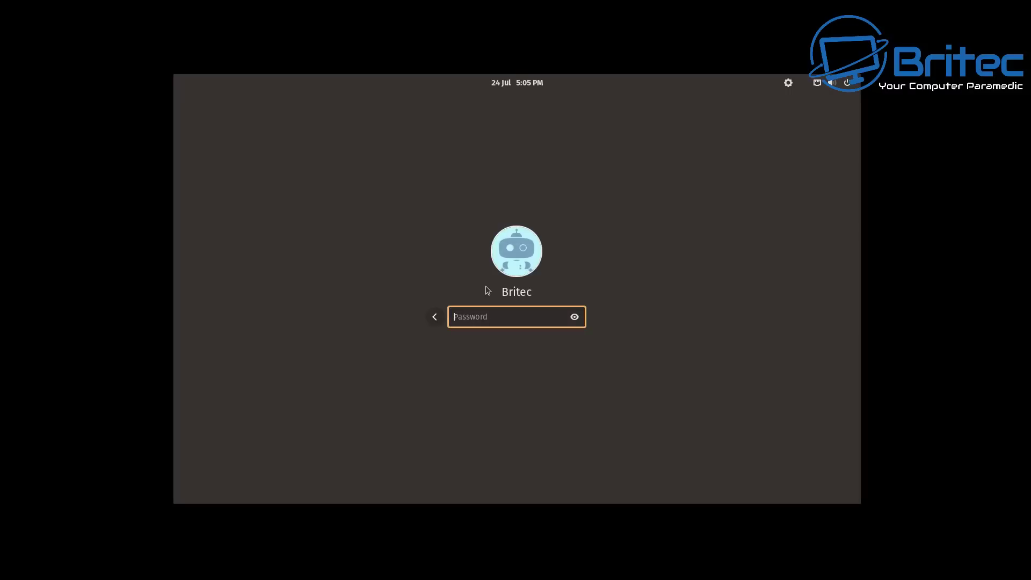
pyautogui.write('******')
pyautogui.press('Return')
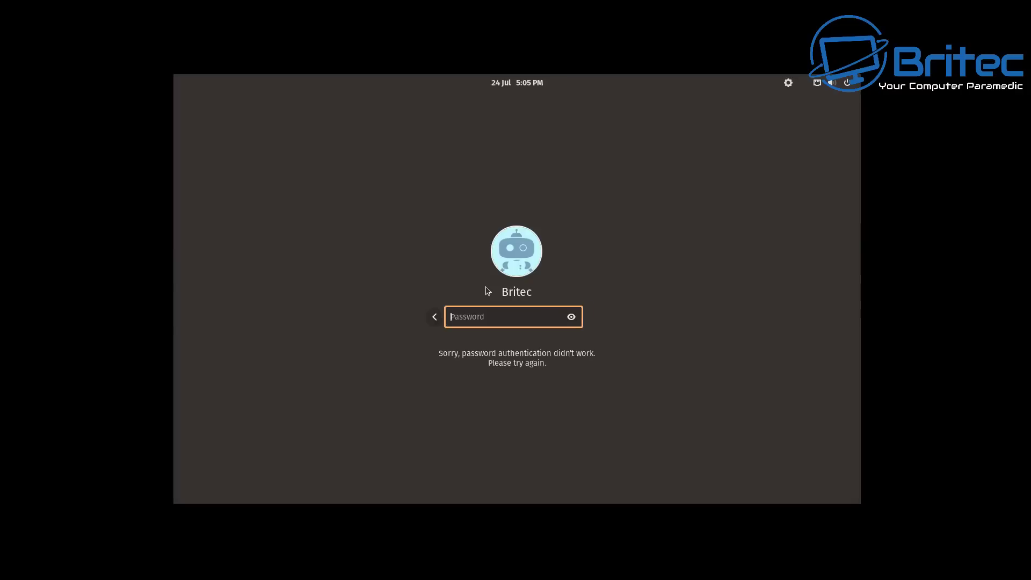
pyautogui.write('*********')
pyautogui.press('Return')
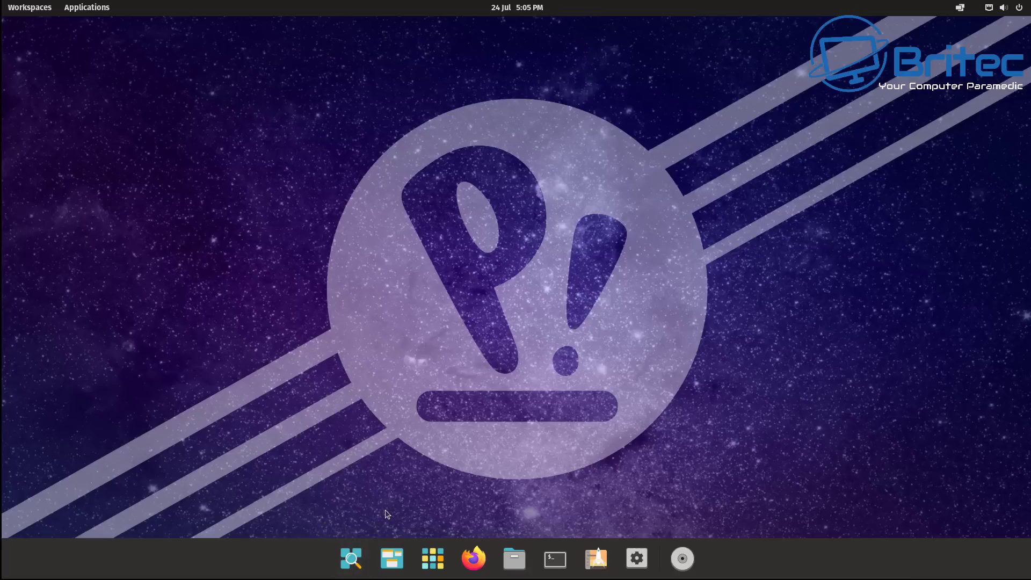
pyautogui.click(425, 563)
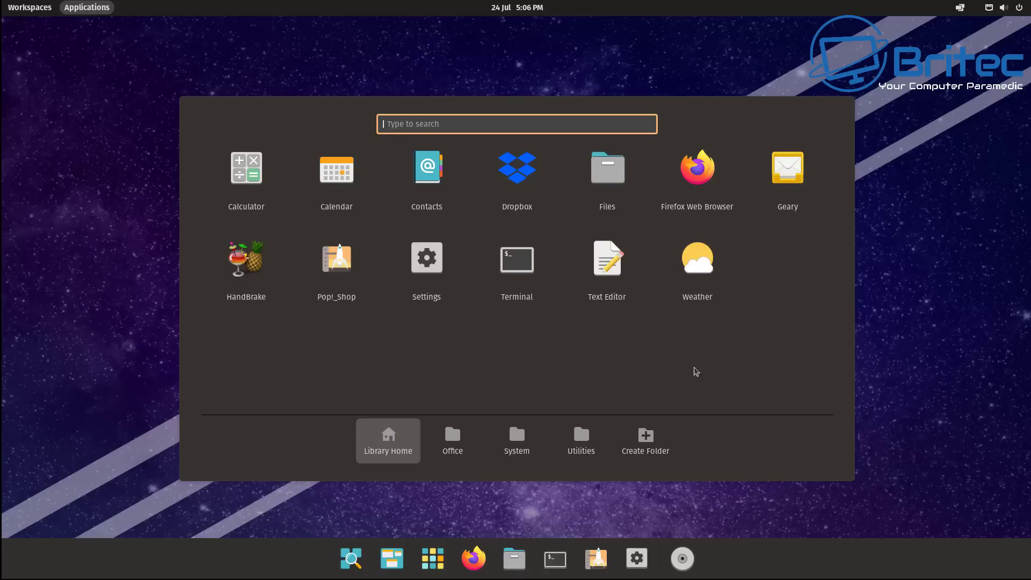
pyautogui.click(568, 437)
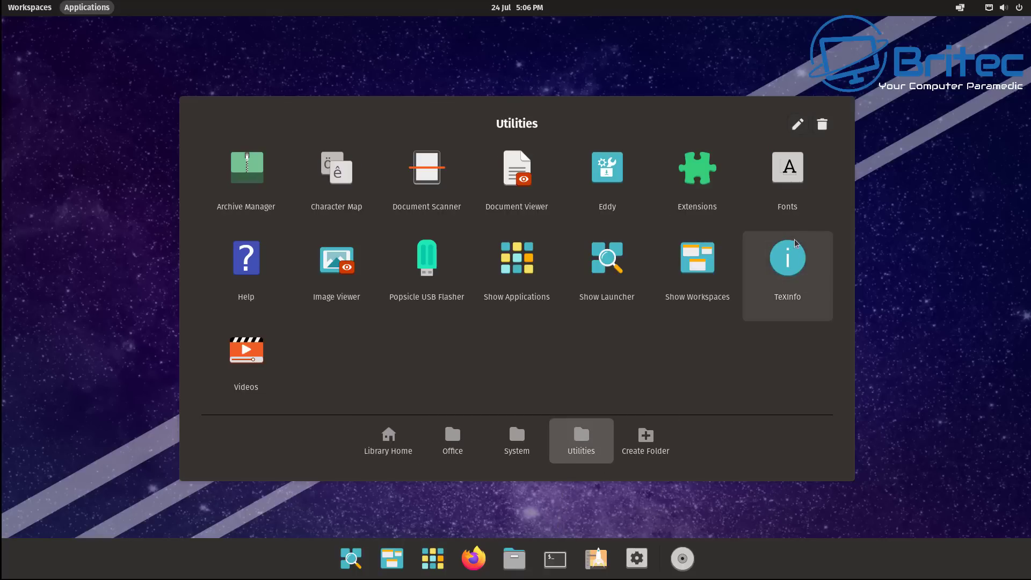
pyautogui.click(605, 262)
pyautogui.press('Escape')
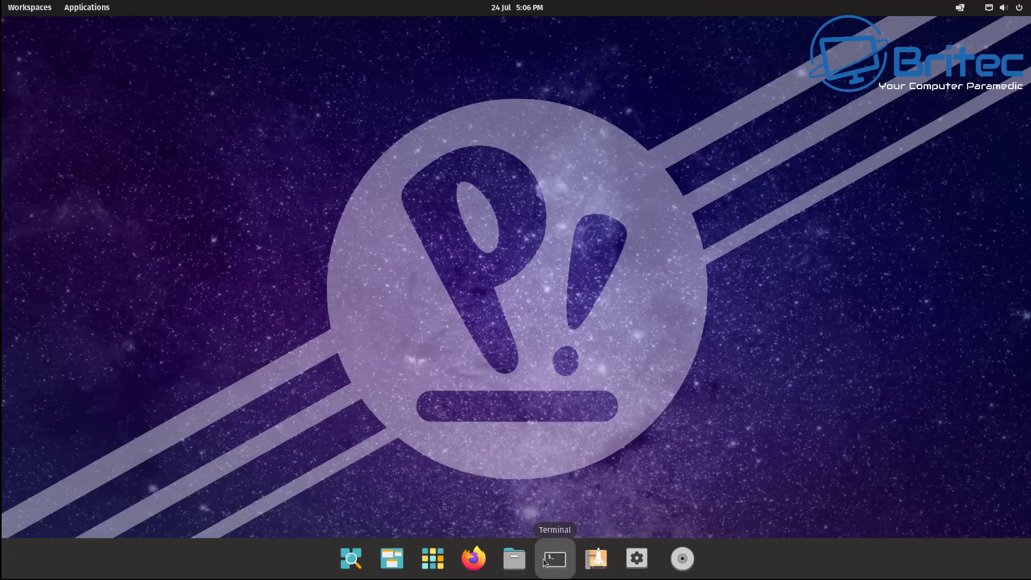
pyautogui.click(352, 568)
pyautogui.click(351, 571)
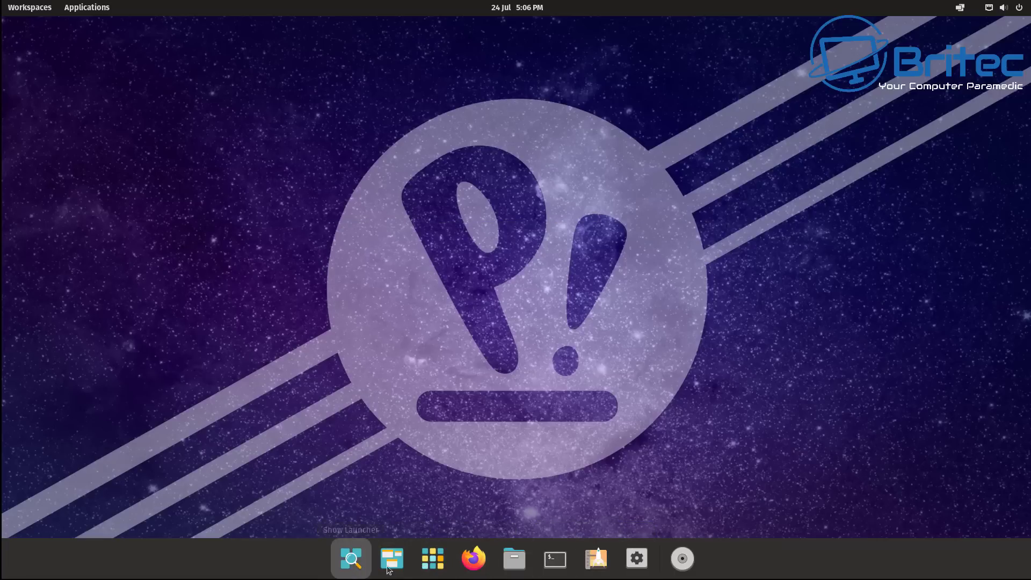
pyautogui.click(692, 561)
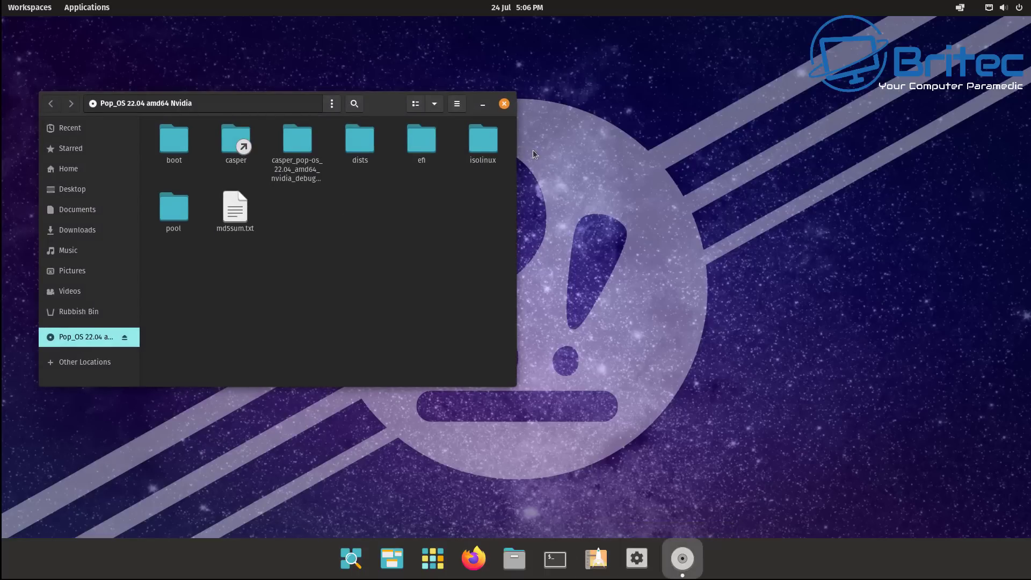
pyautogui.click(504, 103)
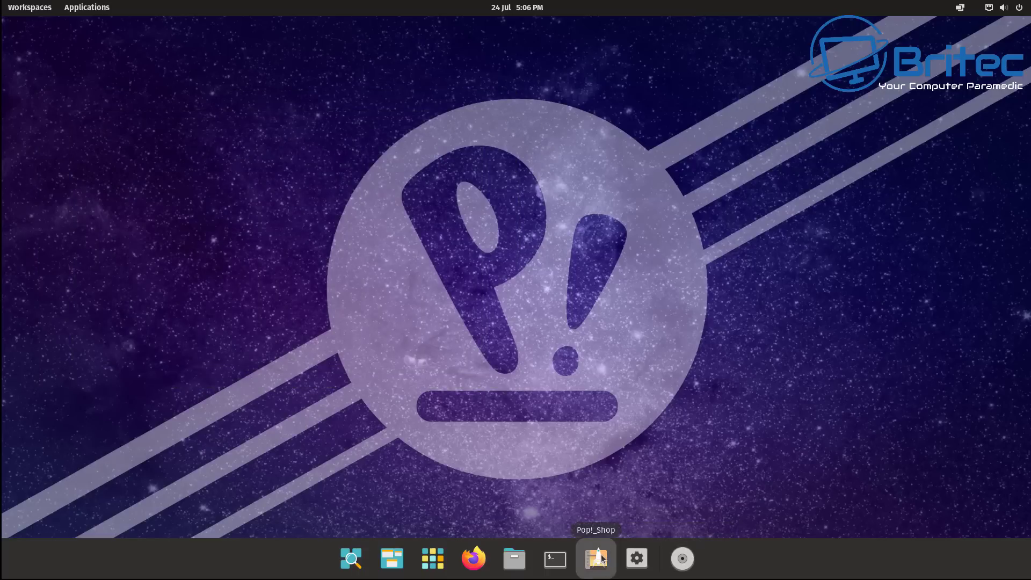
# Step: Launch Pop!_Shop and go to Updates & Installed Software
pyautogui.click(603, 560)
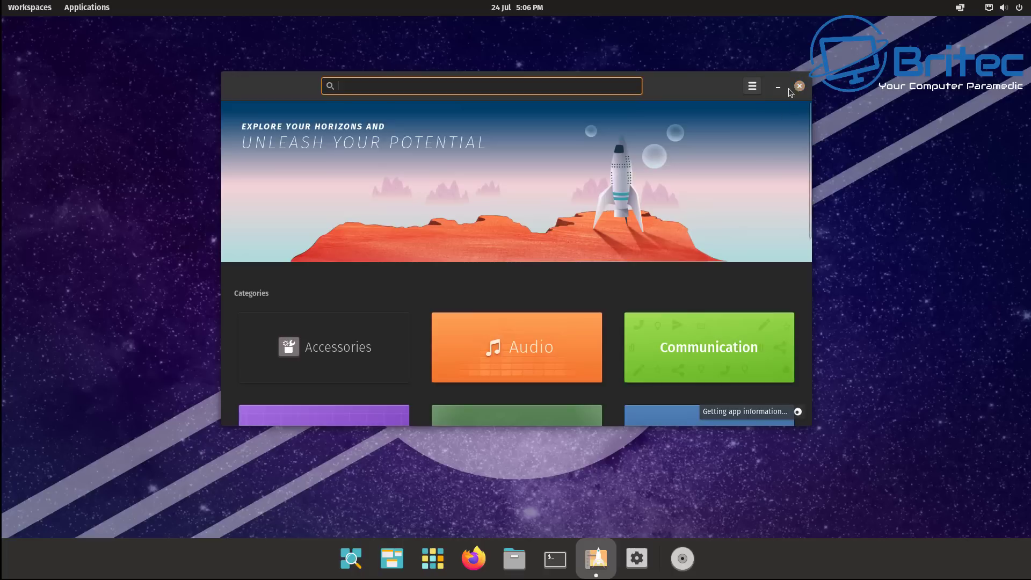
pyautogui.click(752, 86)
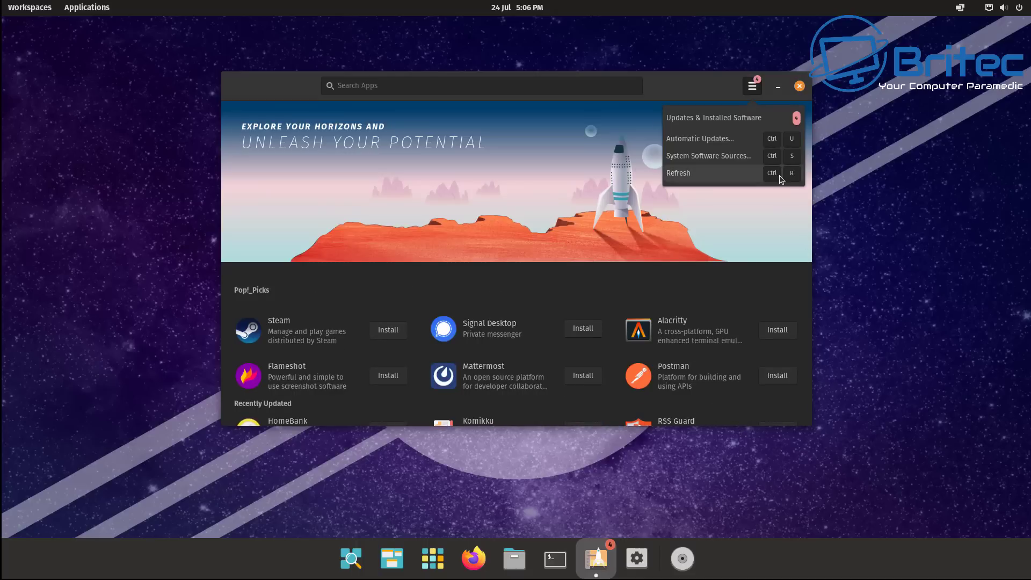
pyautogui.click(747, 119)
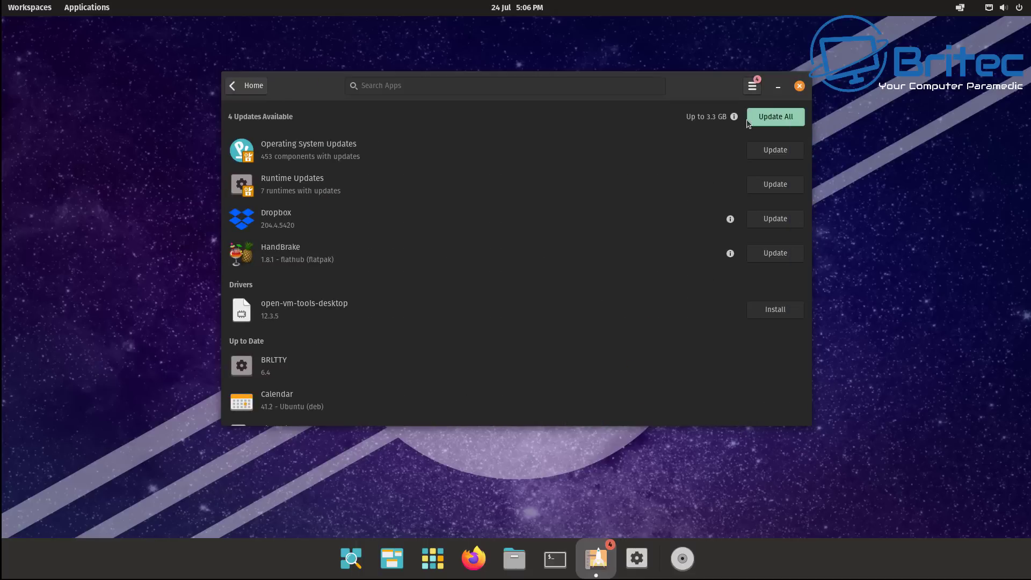
# Step: Try Update All twice, refreshing the updates after each error
pyautogui.click(774, 118)
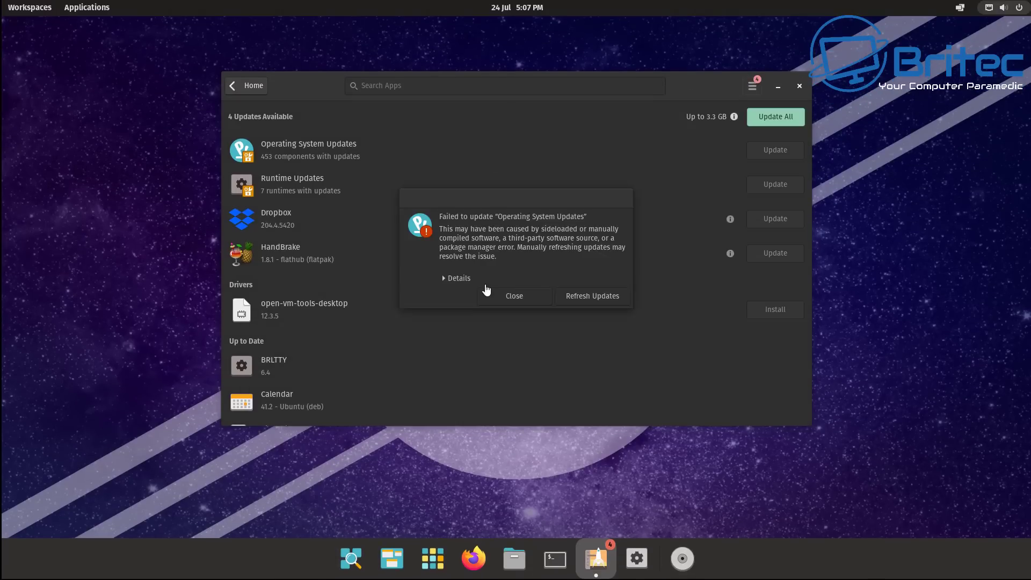
pyautogui.click(585, 303)
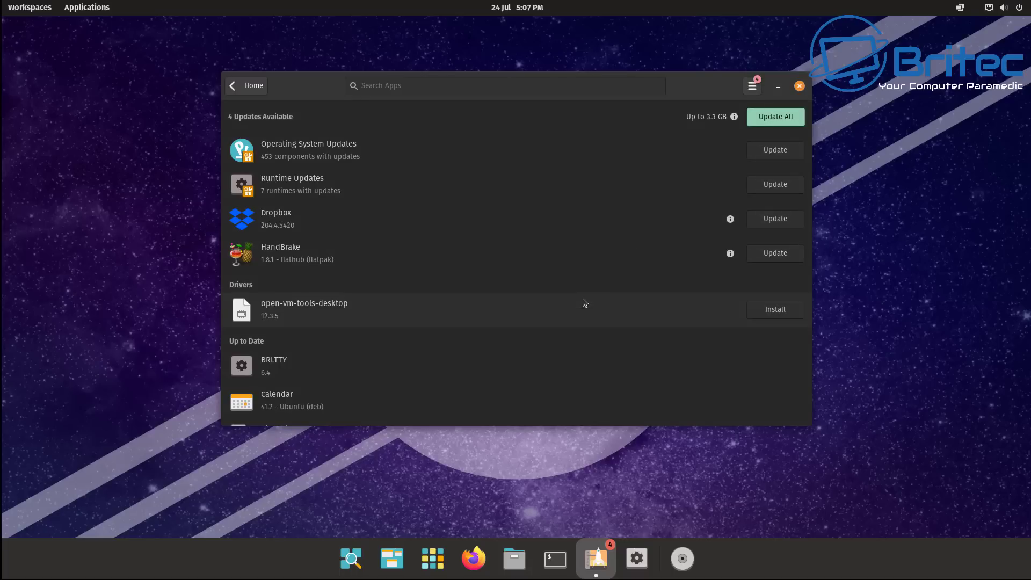
pyautogui.click(776, 118)
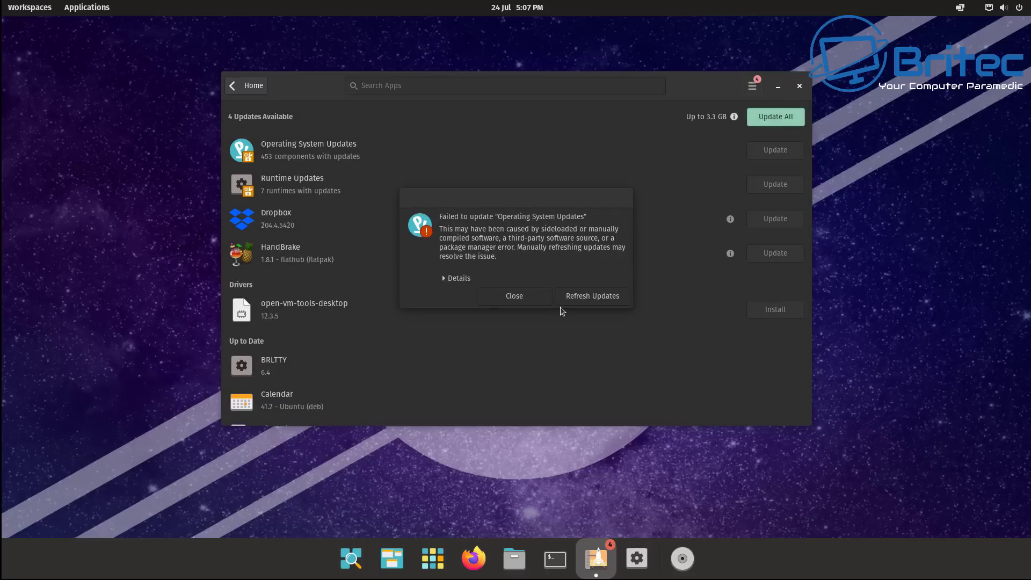
pyautogui.click(586, 295)
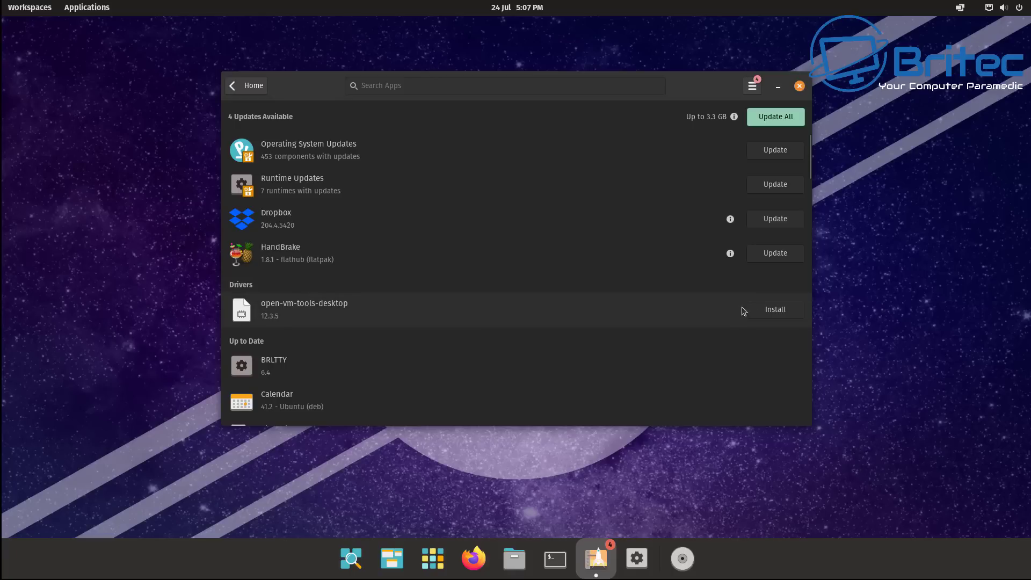
# Step: Cancel the open-vm-tools-desktop driver install and update HandBrake, Dropbox and the runtimes
pyautogui.click(765, 313)
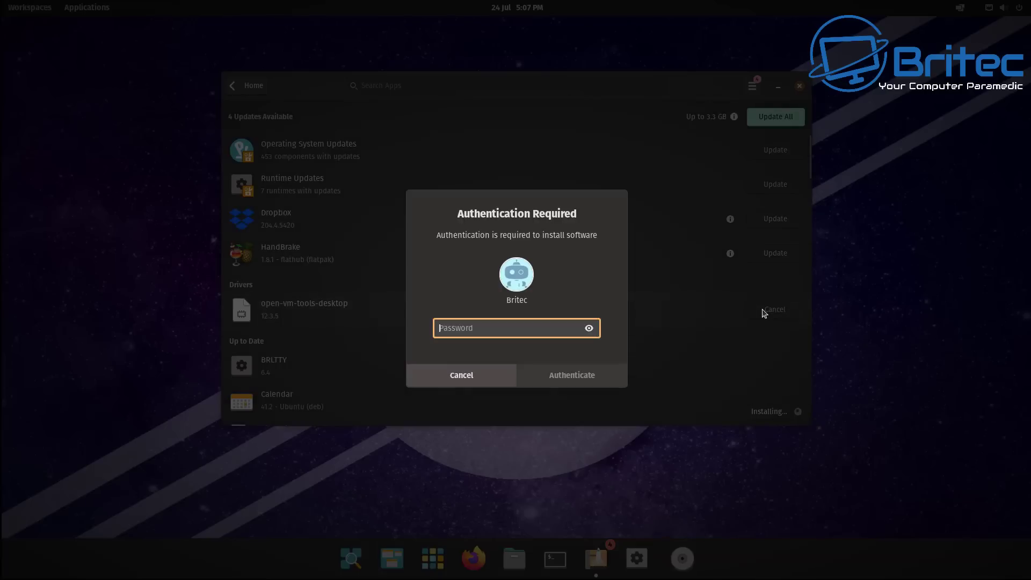
pyautogui.click(453, 380)
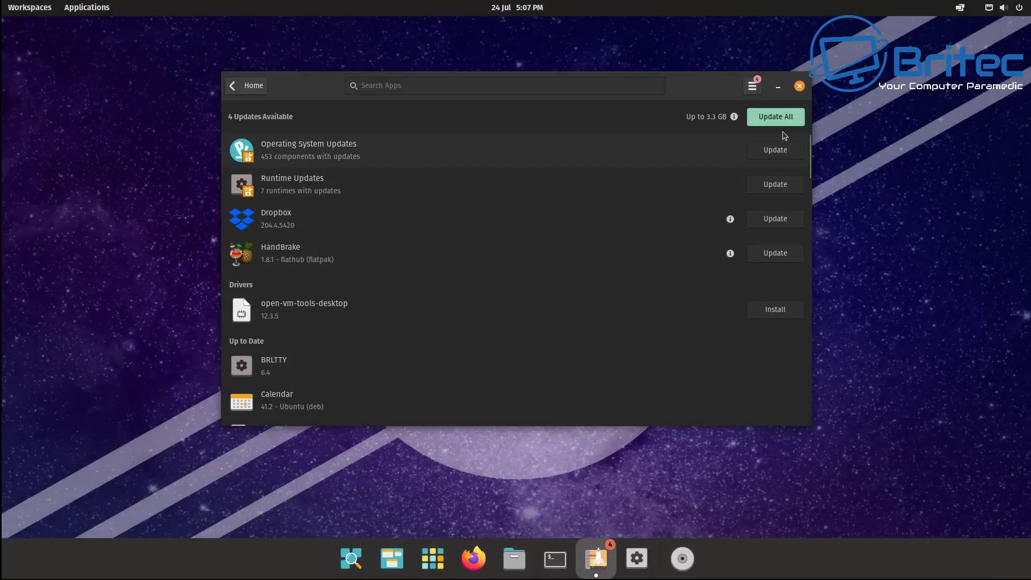
pyautogui.click(766, 258)
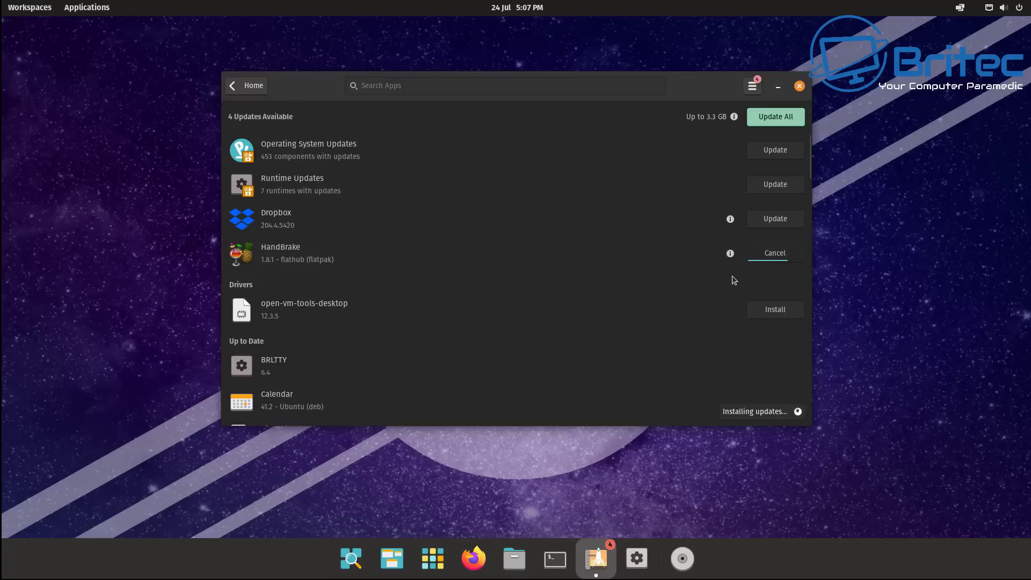
pyautogui.click(762, 219)
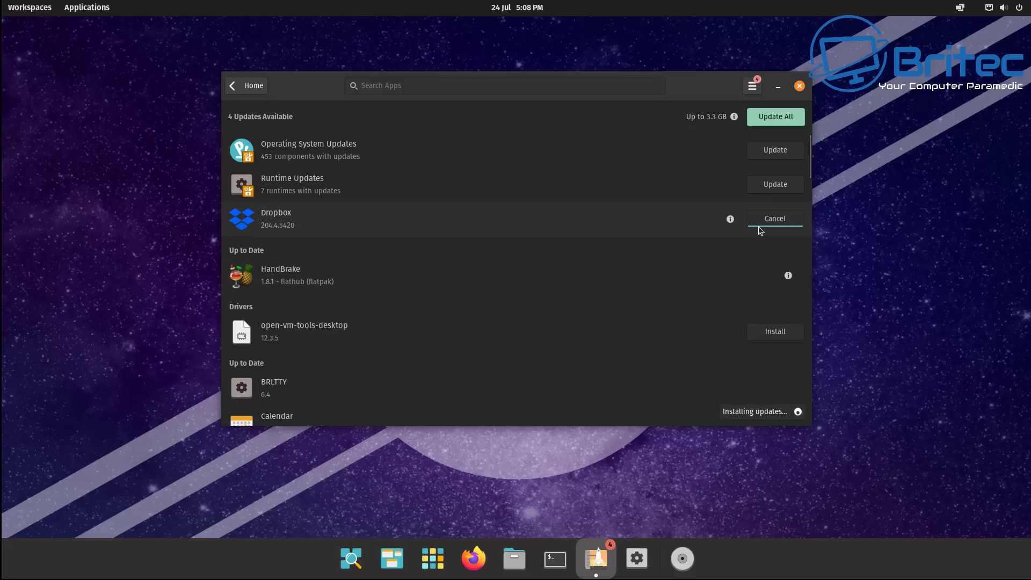
pyautogui.click(780, 189)
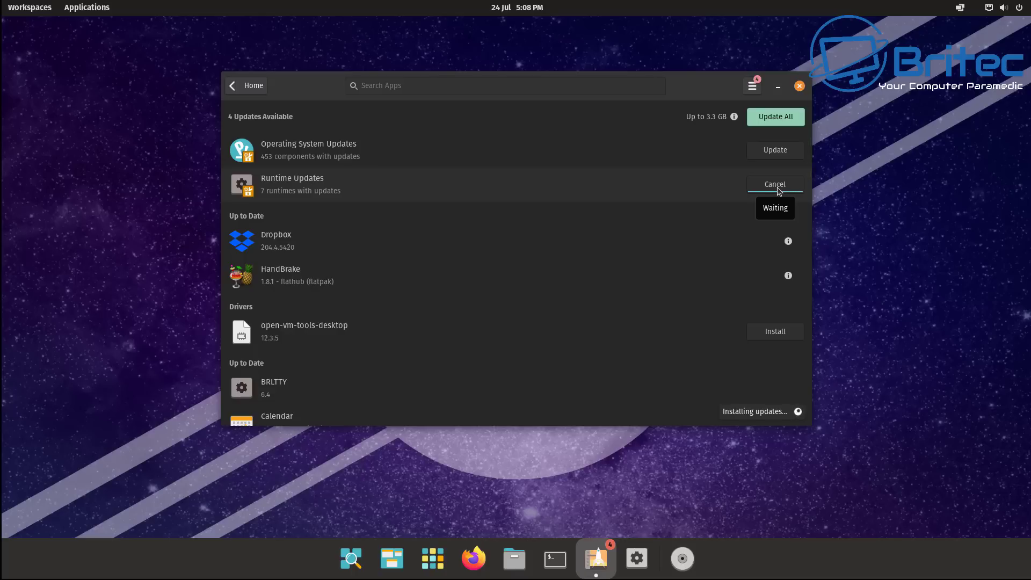
# Step: Start the Operating System Updates, cancel them, then start them again
pyautogui.click(767, 156)
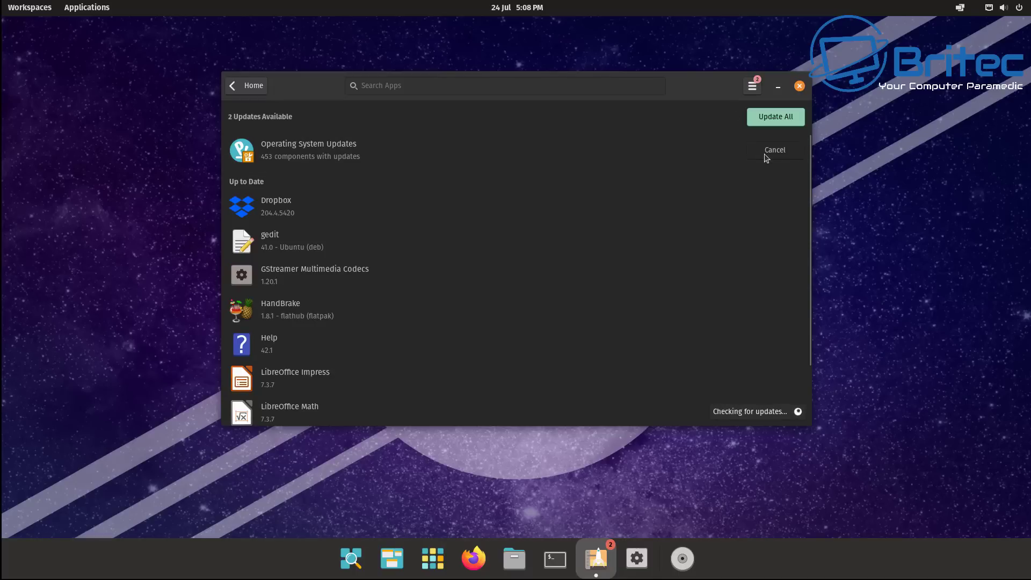
pyautogui.click(766, 152)
pyautogui.click(774, 153)
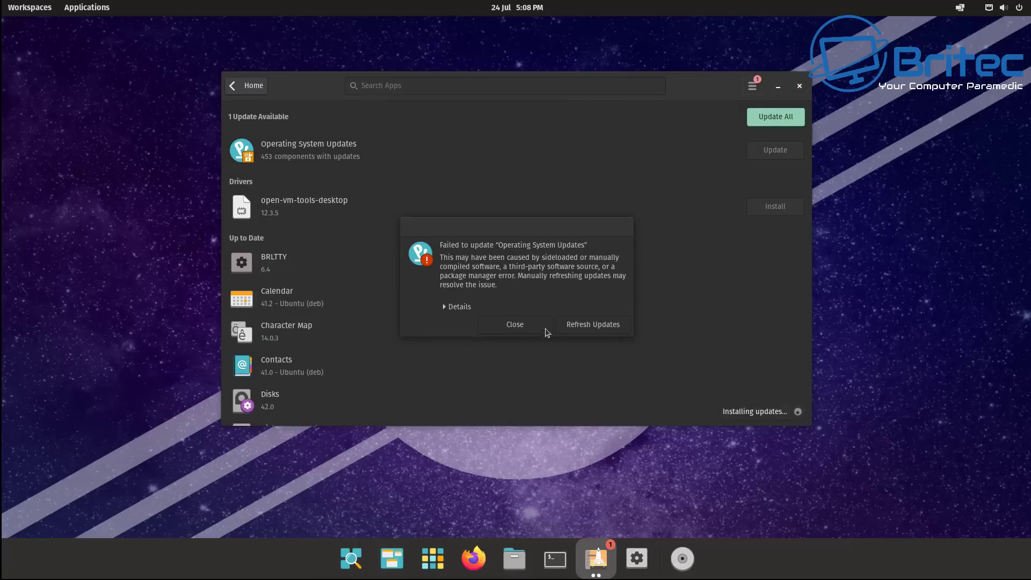
# Step: Refresh after the errors, retry the 453-component Operating System Updates, and scroll their list
pyautogui.click(600, 329)
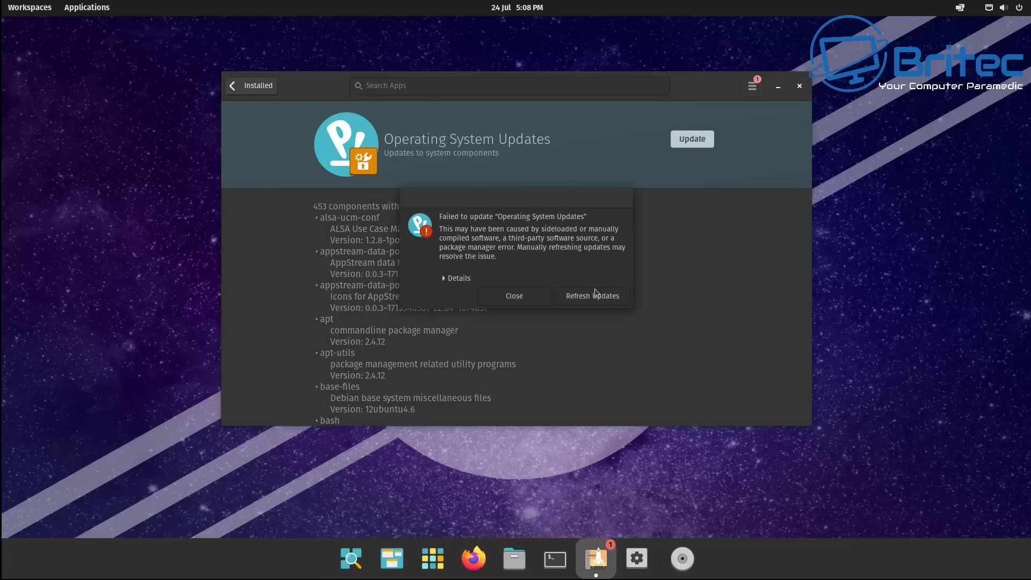
pyautogui.click(595, 289)
pyautogui.click(686, 140)
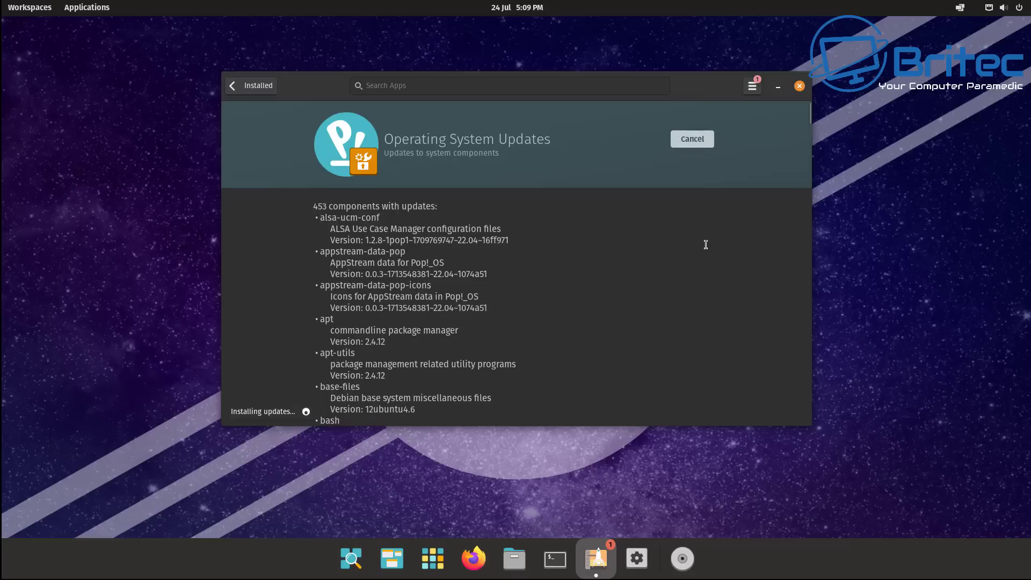
pyautogui.scroll(-1, 698, 258)
pyautogui.scroll(-2, 694, 267)
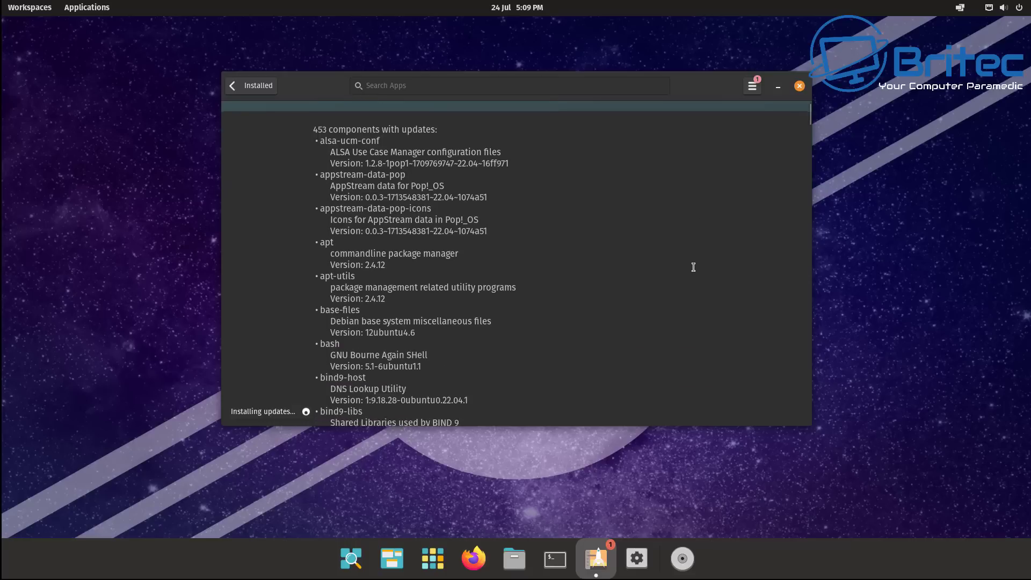
pyautogui.scroll(3, 692, 269)
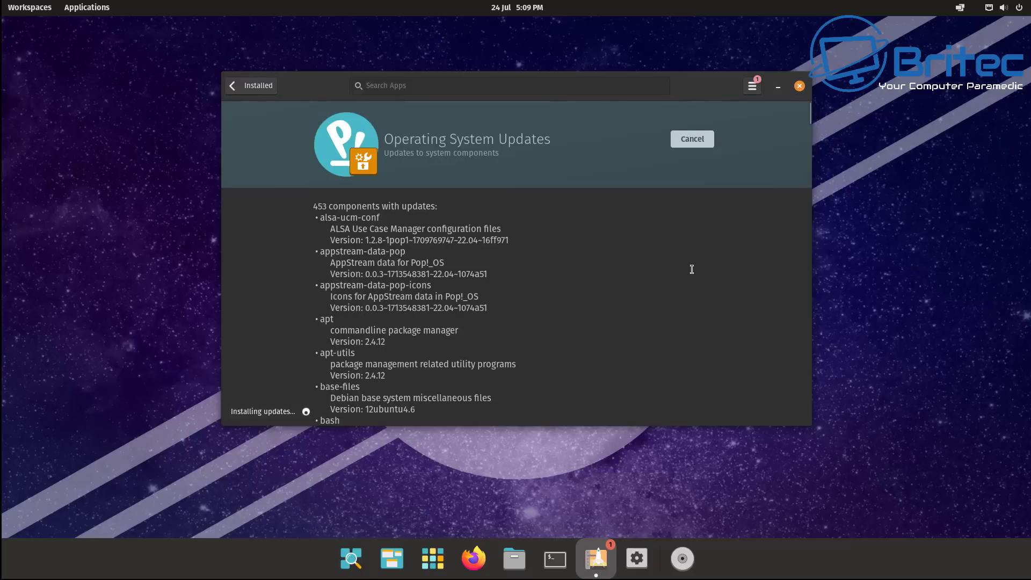